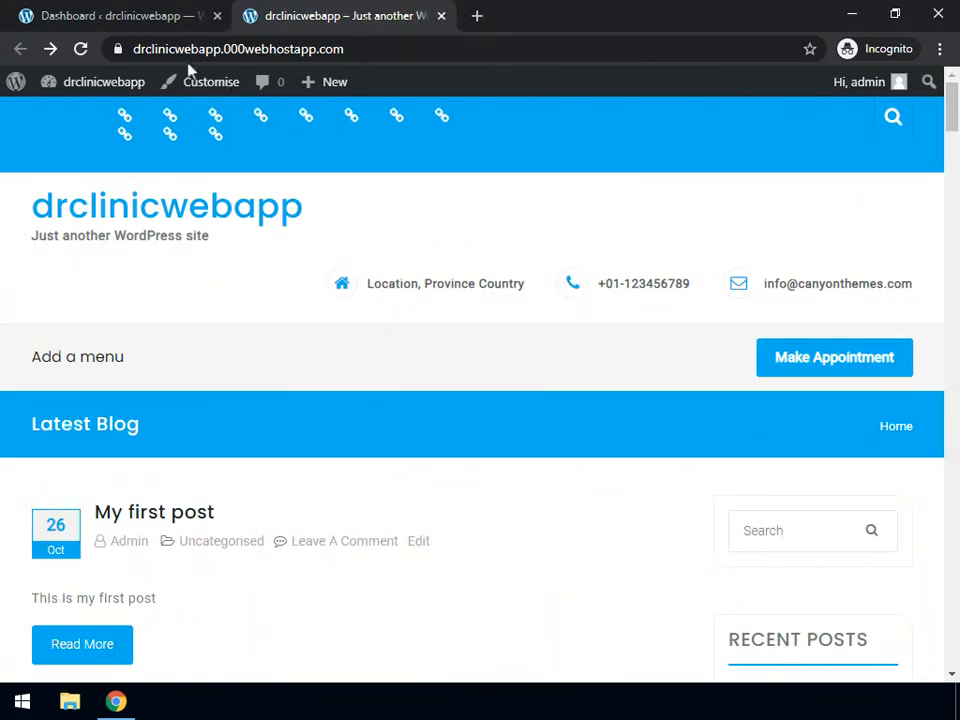
# - Open the site's customiser and go to the Homepage Settings section that controls what the homepage displays
pyautogui.click(209, 93)
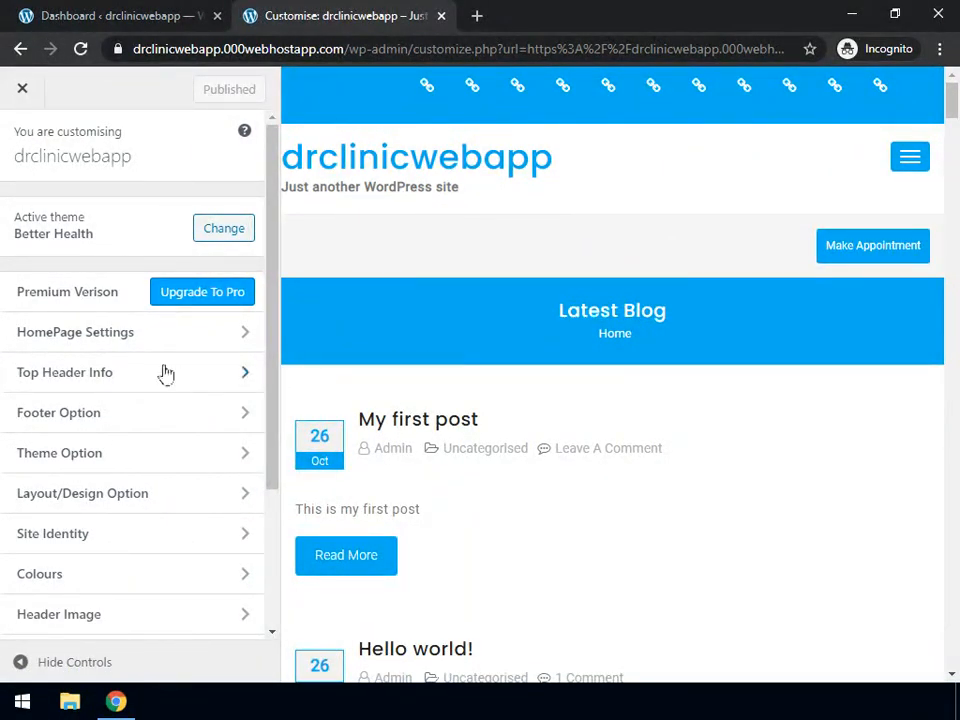
pyautogui.scroll(-2, 158, 435)
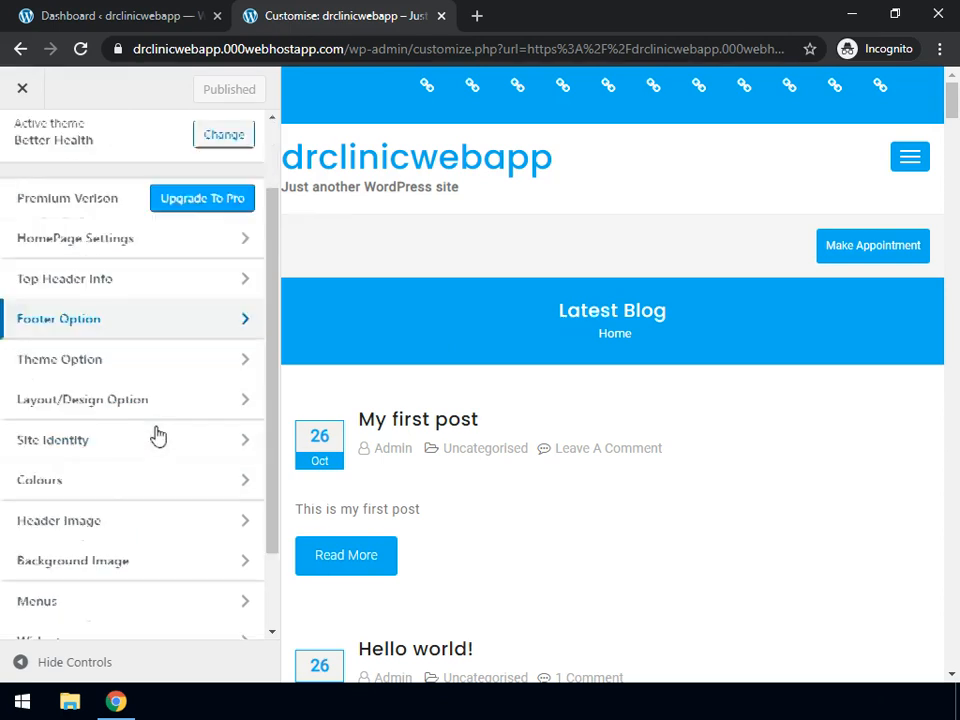
pyautogui.scroll(2, 158, 435)
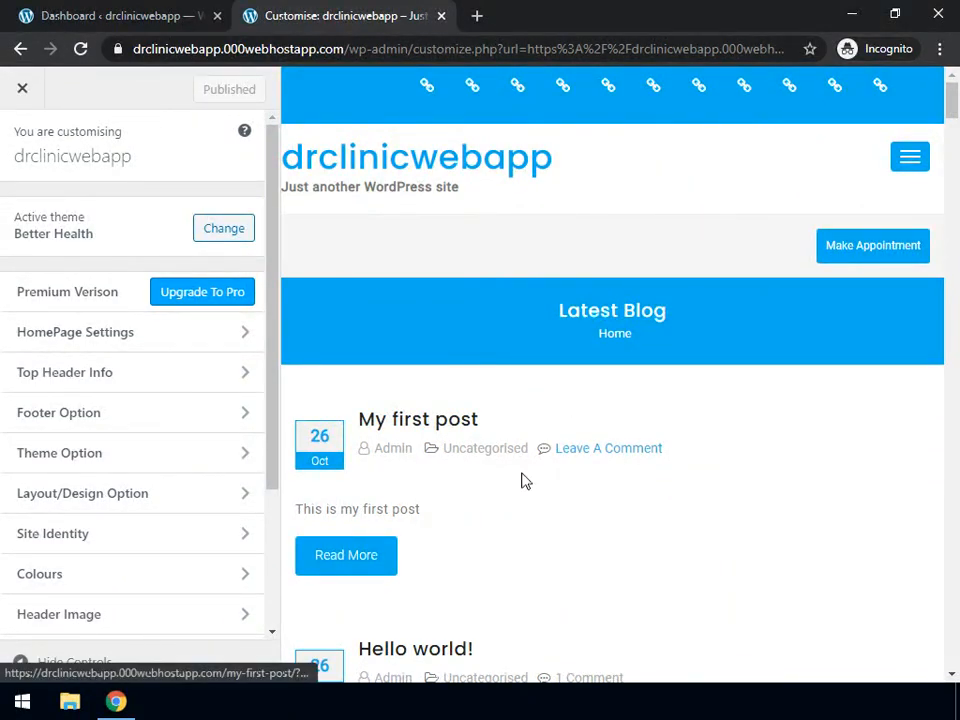
pyautogui.scroll(-6, 522, 481)
pyautogui.scroll(6, 522, 481)
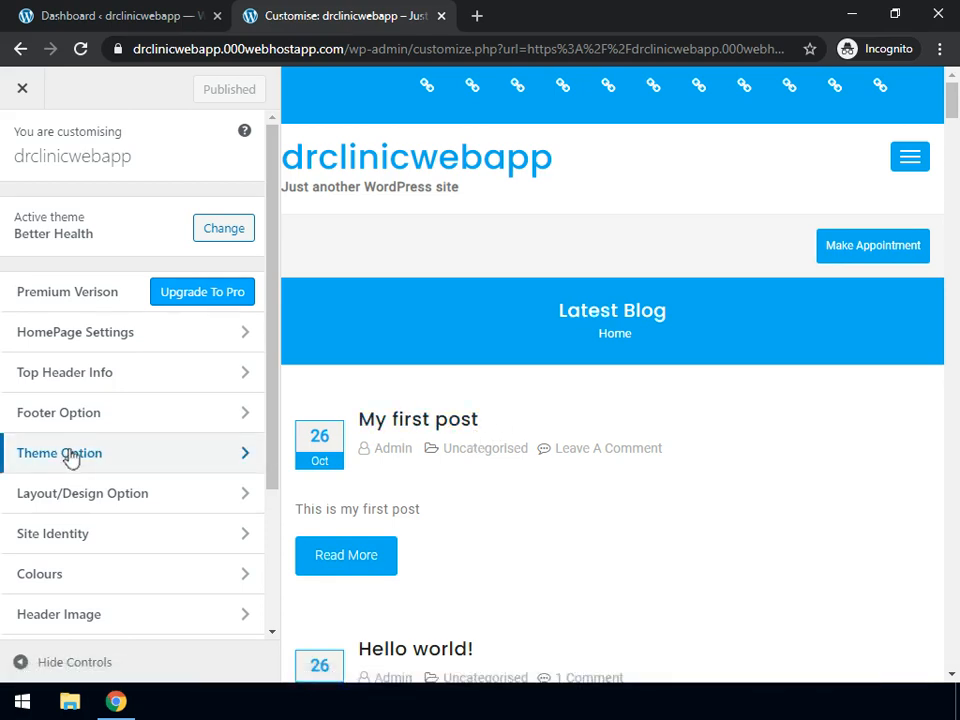
pyautogui.scroll(-2, 71, 455)
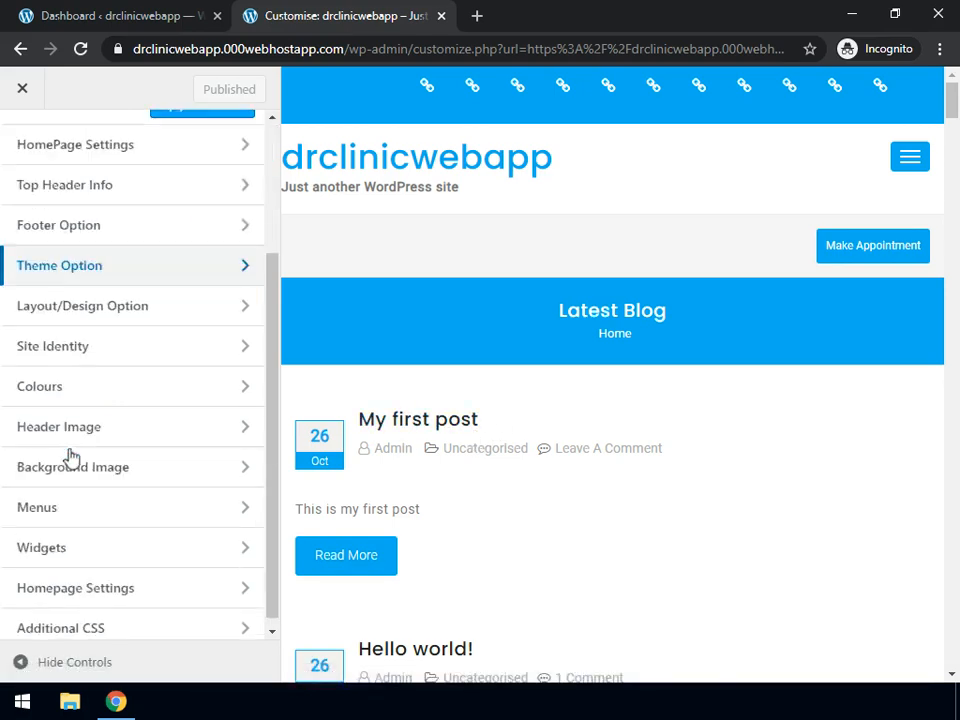
pyautogui.click(129, 597)
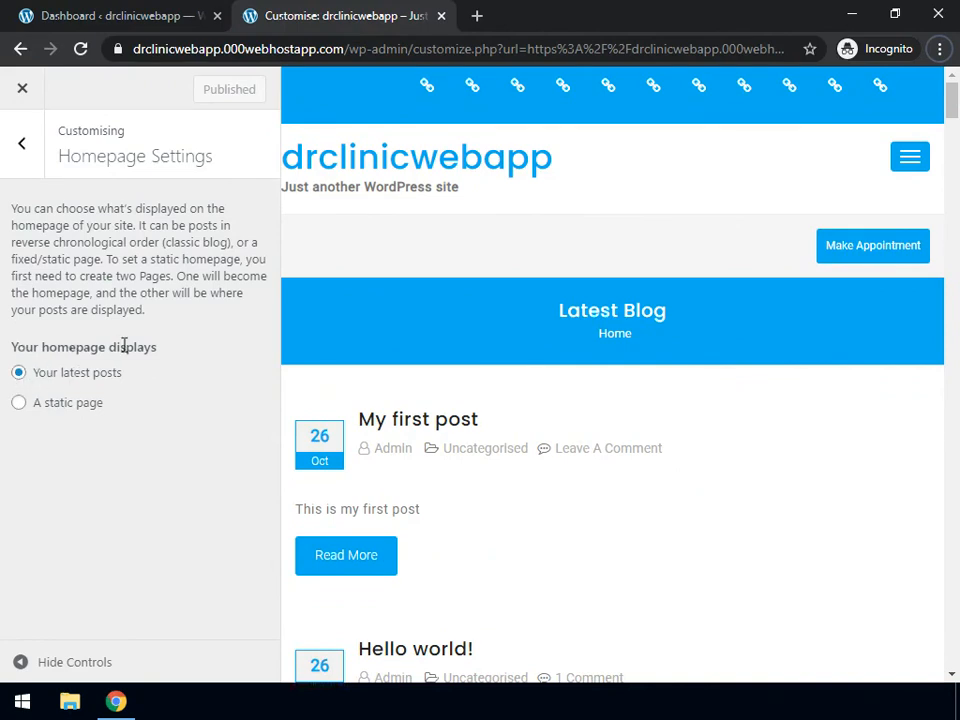
# - Make the homepage a static page, with Home Page as the homepage and Blog Page as the posts page, and publish
pyautogui.click(20, 406)
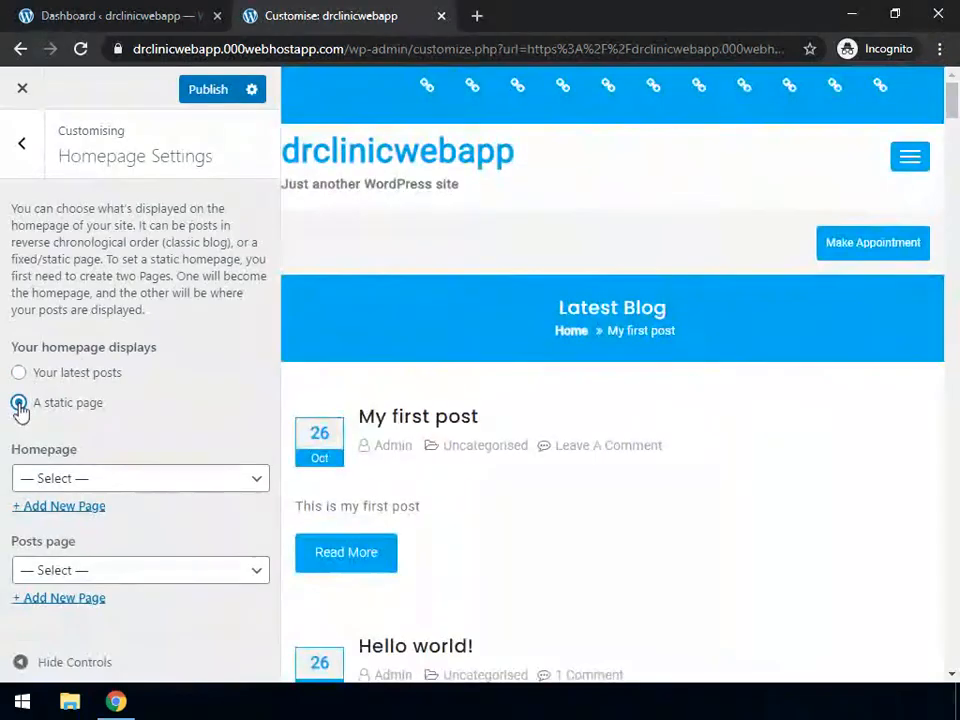
pyautogui.click(70, 482)
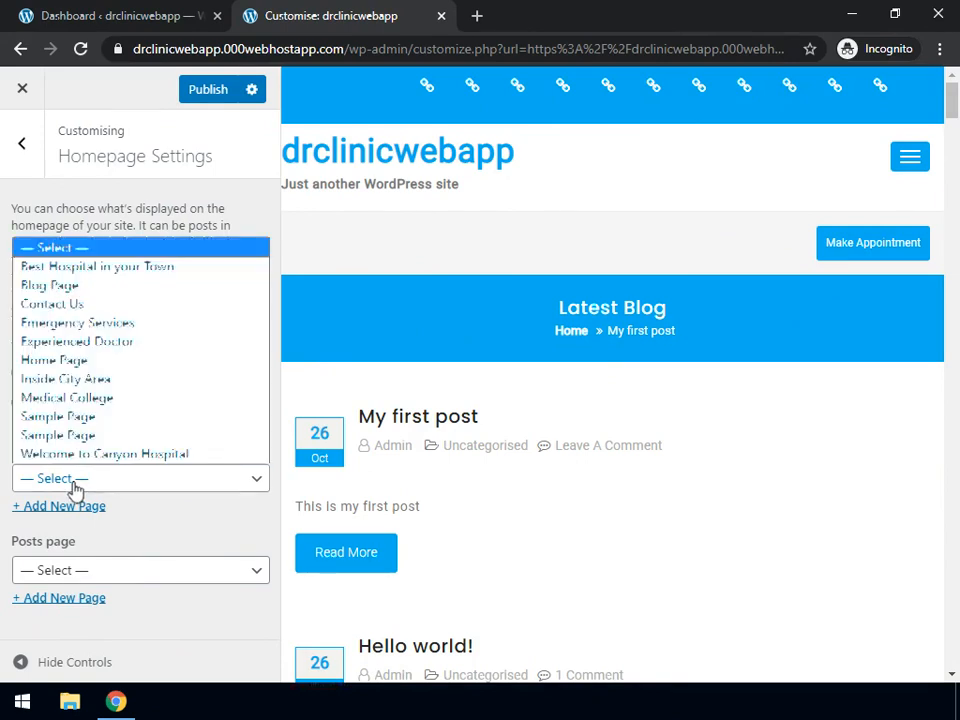
pyautogui.click(78, 363)
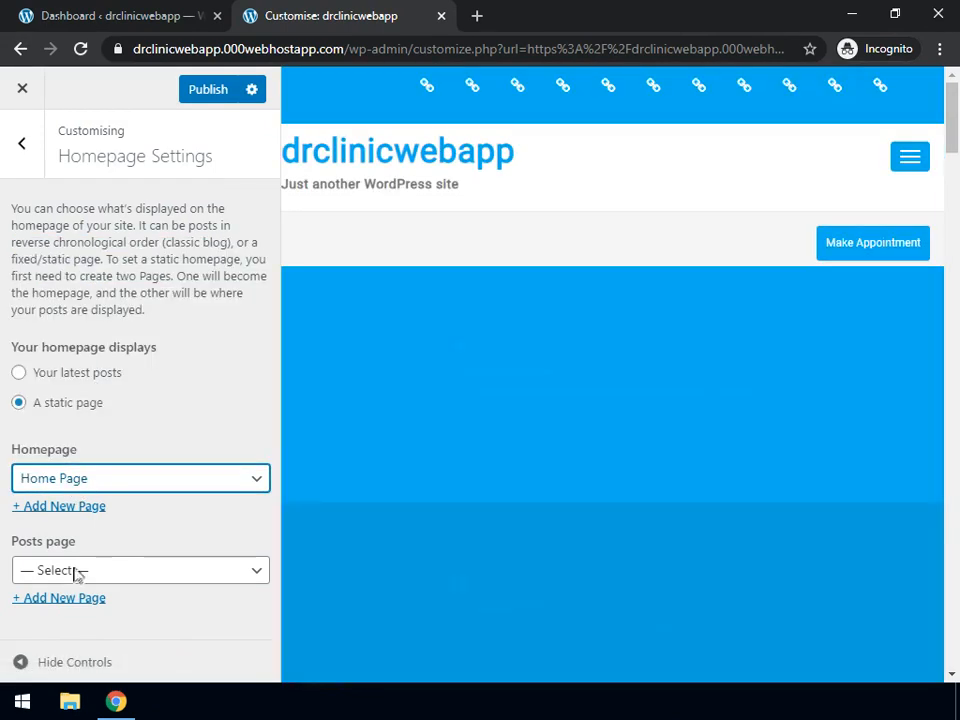
pyautogui.click(100, 576)
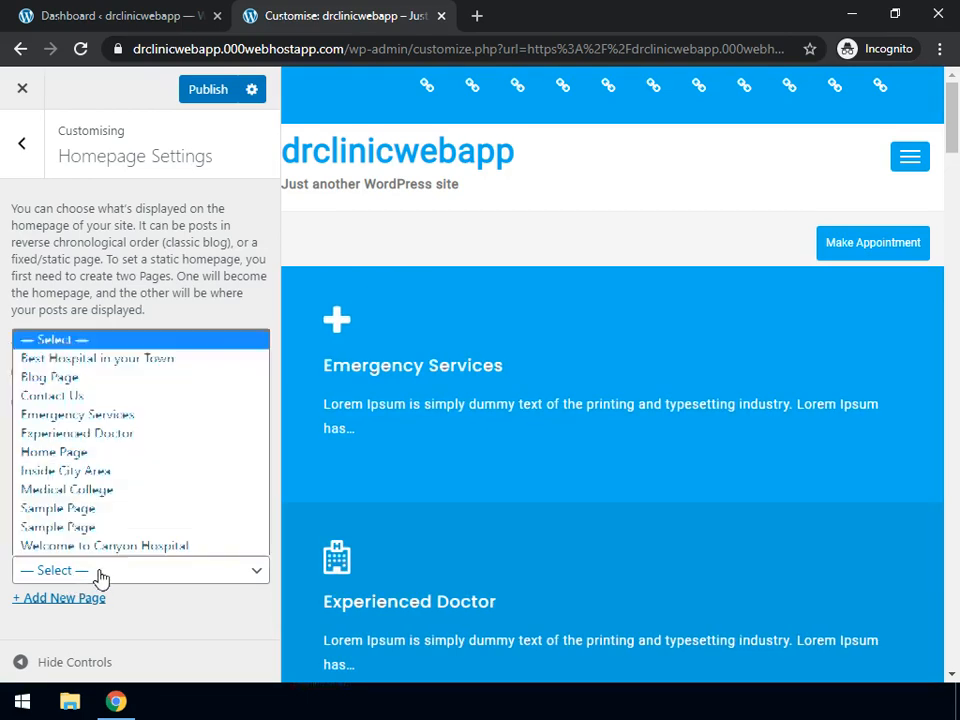
pyautogui.click(85, 378)
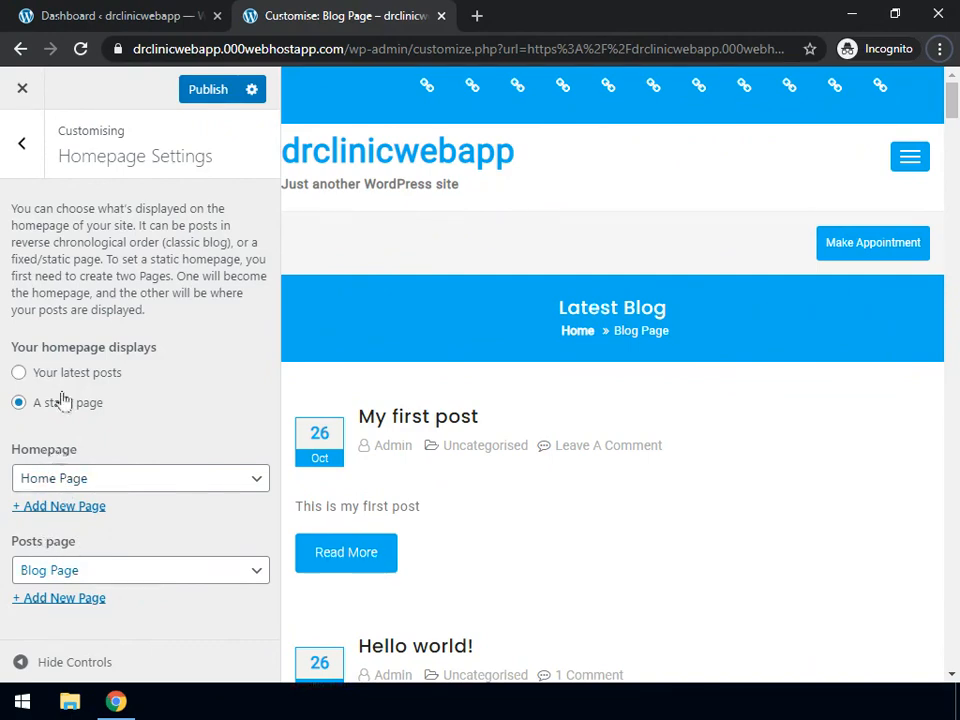
pyautogui.click(225, 89)
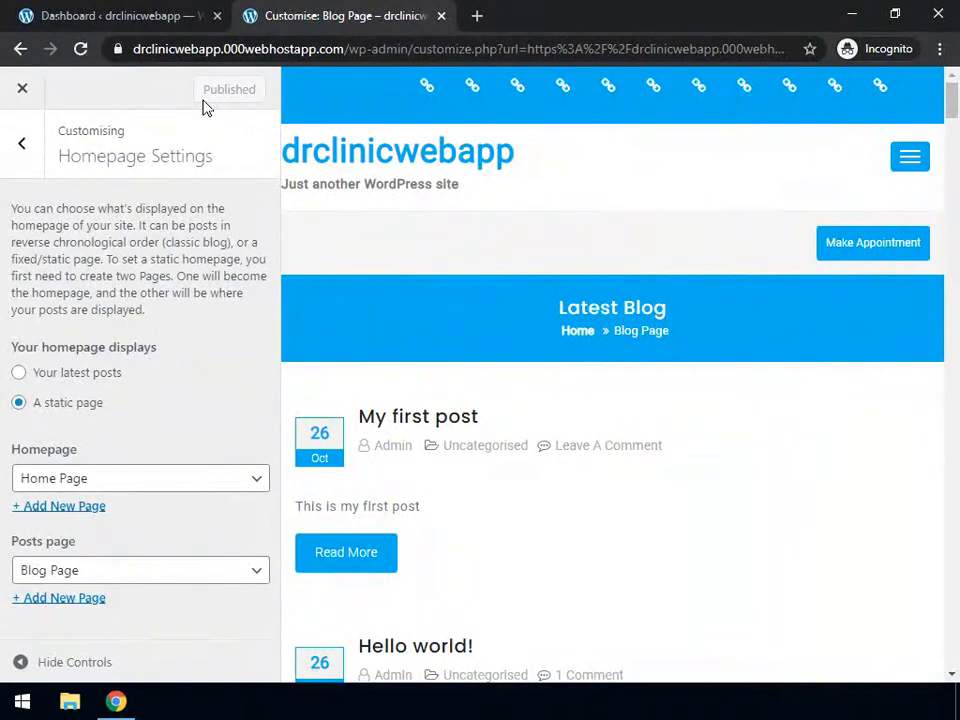
# - Preview the site's new homepage, examining its sections and the full-width layout without the customiser controls
pyautogui.click(397, 160)
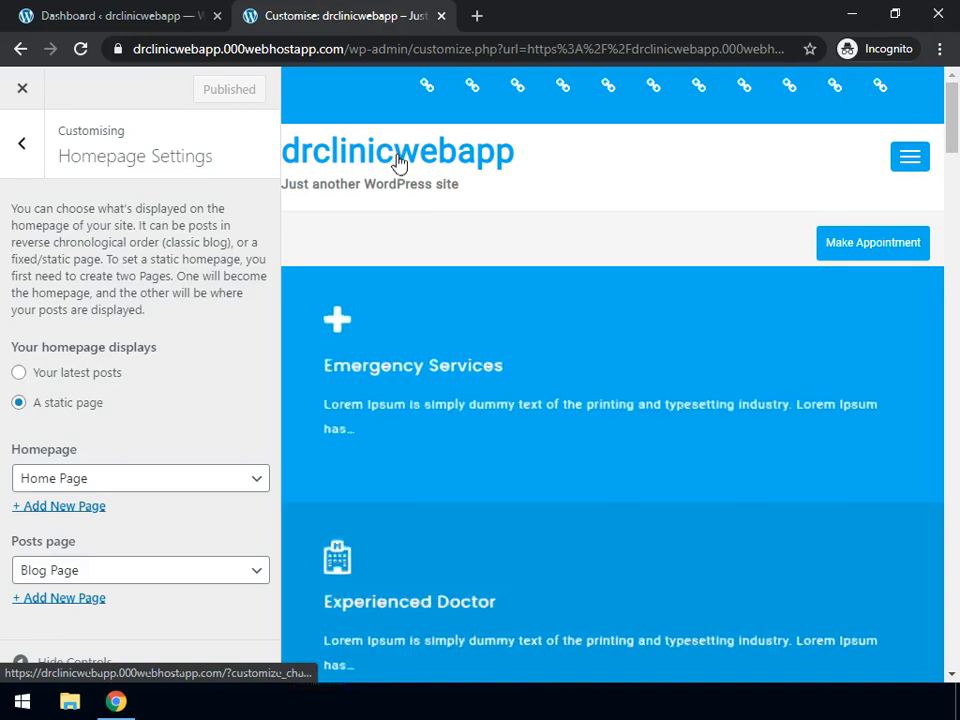
pyautogui.scroll(-5, 423, 345)
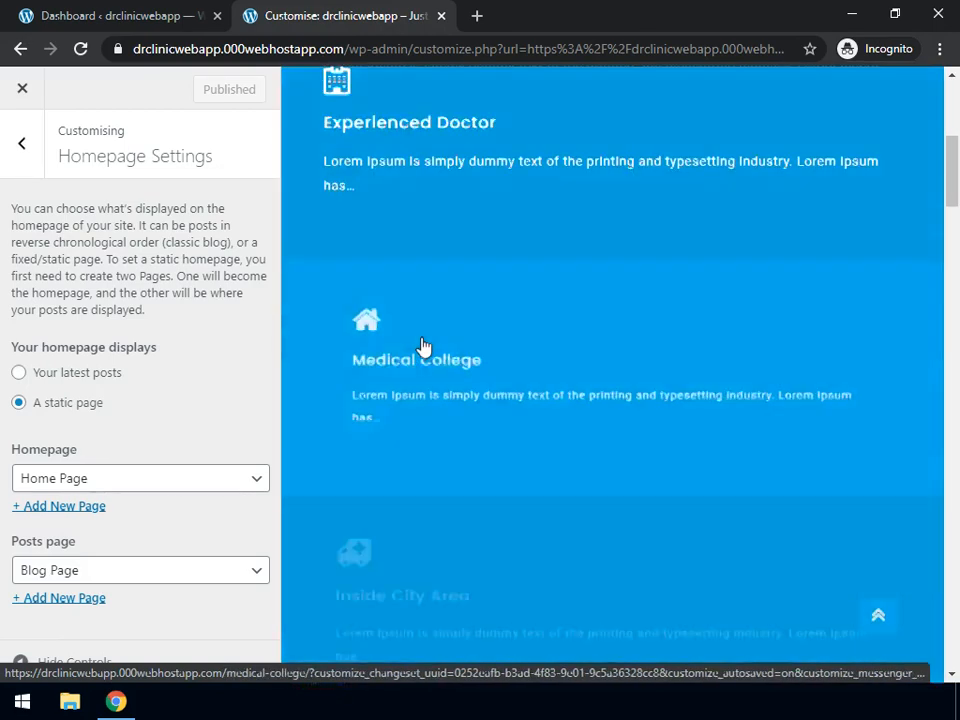
pyautogui.scroll(-6, 423, 345)
pyautogui.scroll(11, 423, 345)
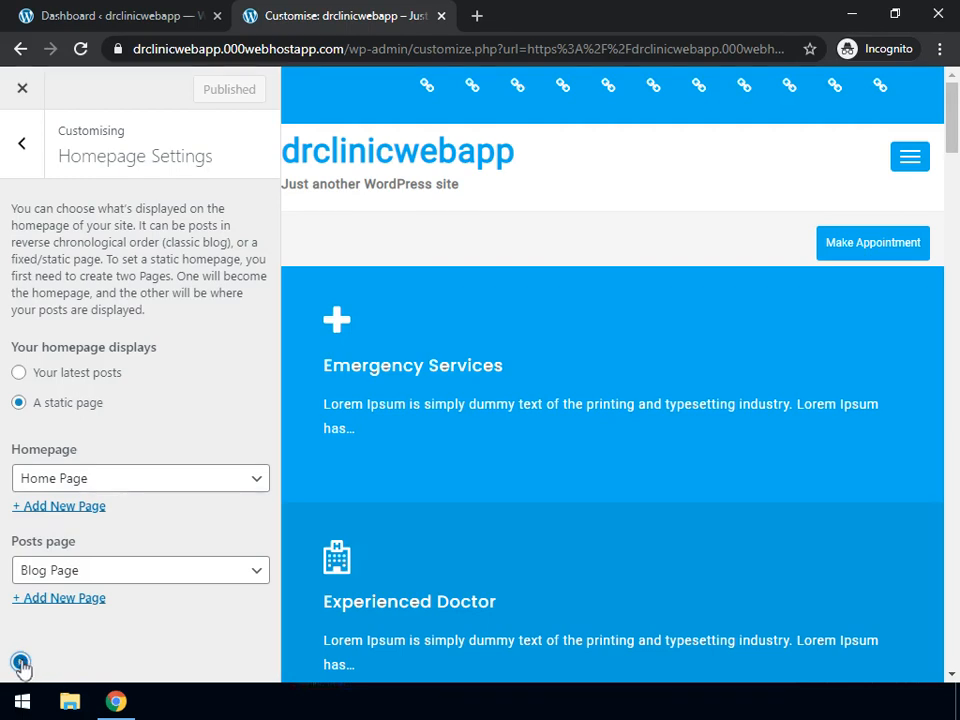
pyautogui.click(20, 663)
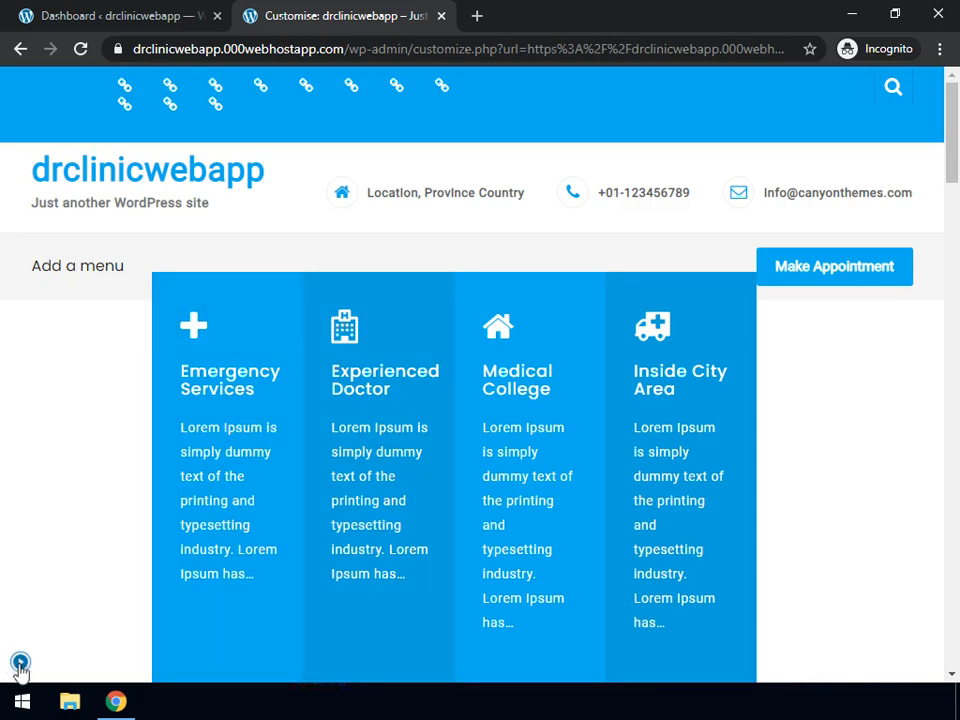
pyautogui.click(20, 663)
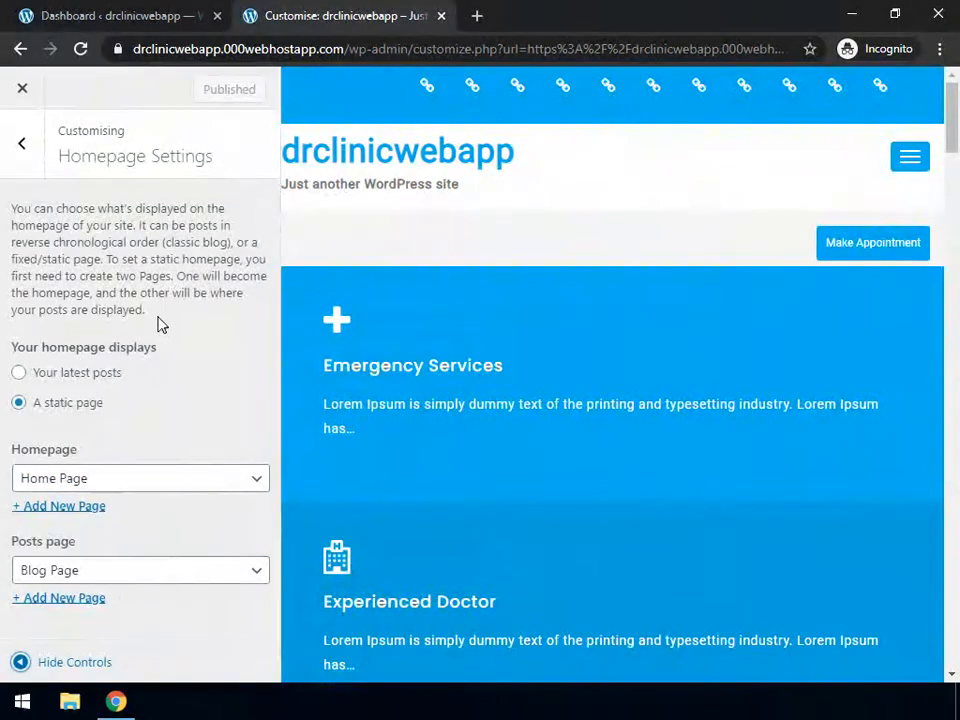
# - In the theme's HomePage Settings, set the Slider Section's category to Slider
pyautogui.click(22, 158)
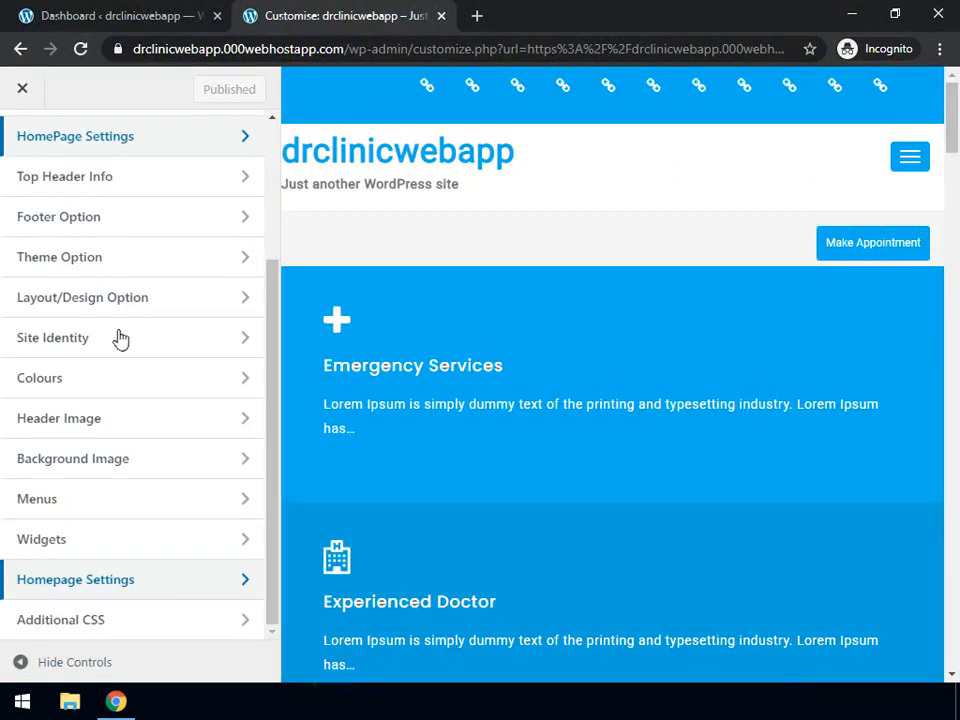
pyautogui.scroll(3, 120, 340)
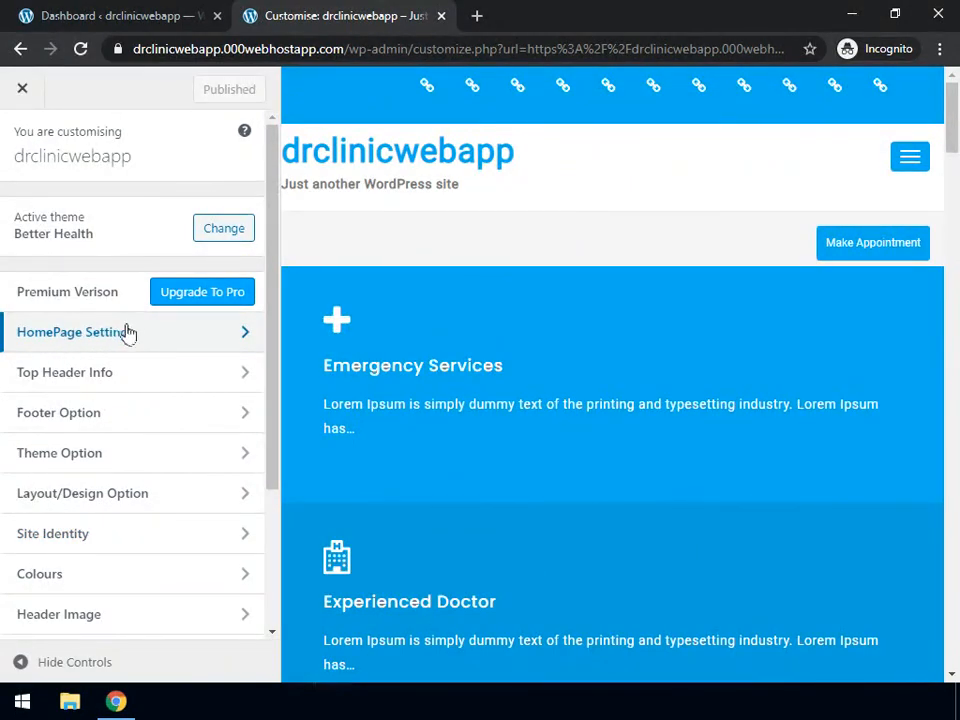
pyautogui.click(122, 340)
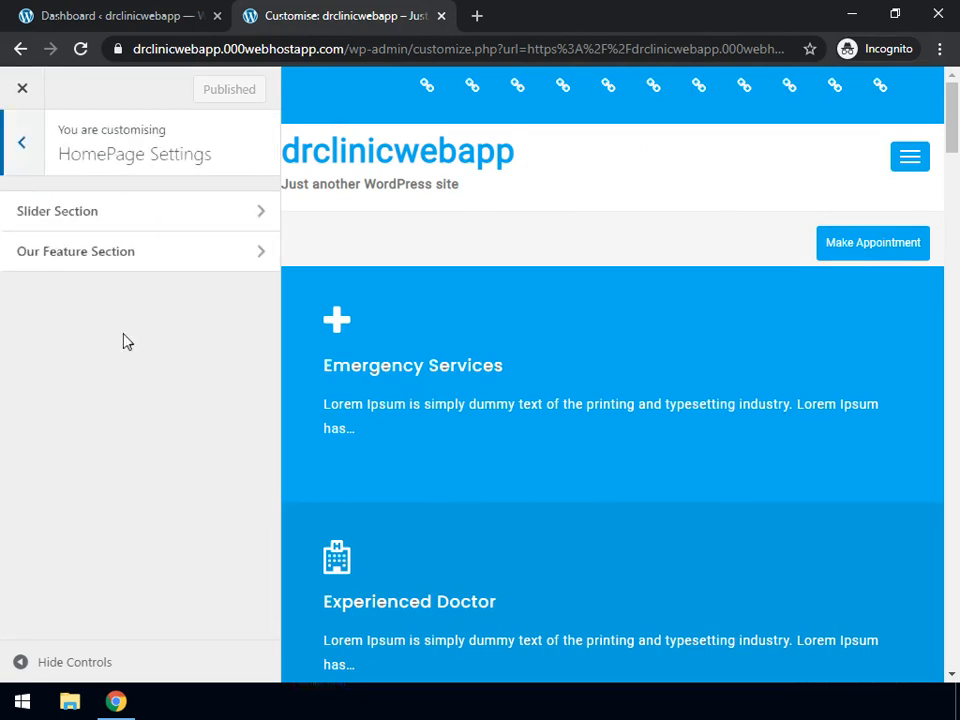
pyautogui.click(97, 216)
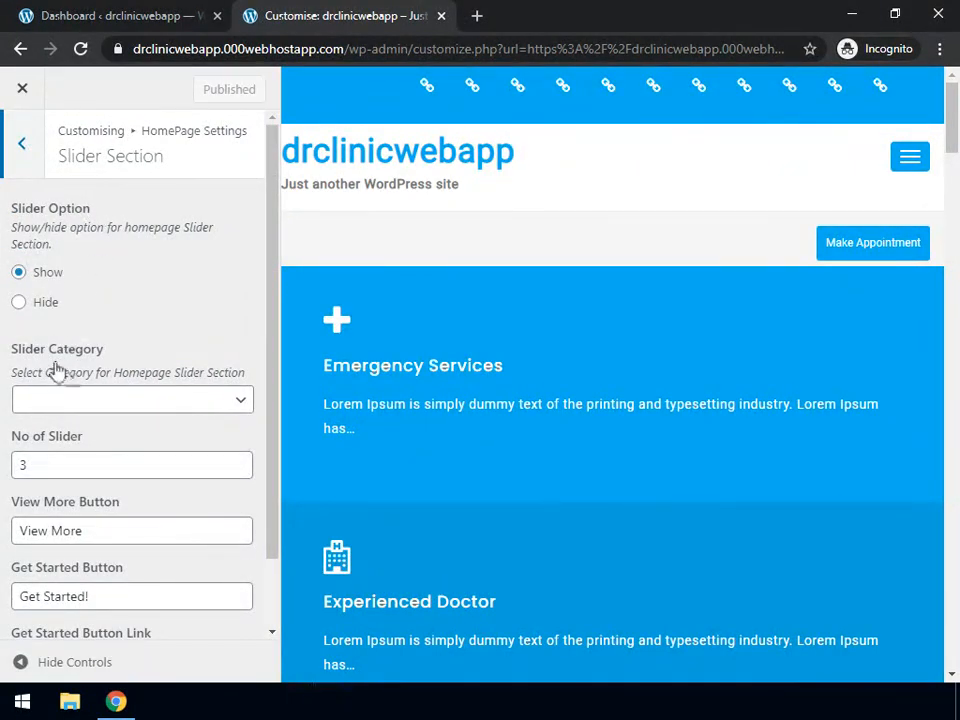
pyautogui.click(123, 405)
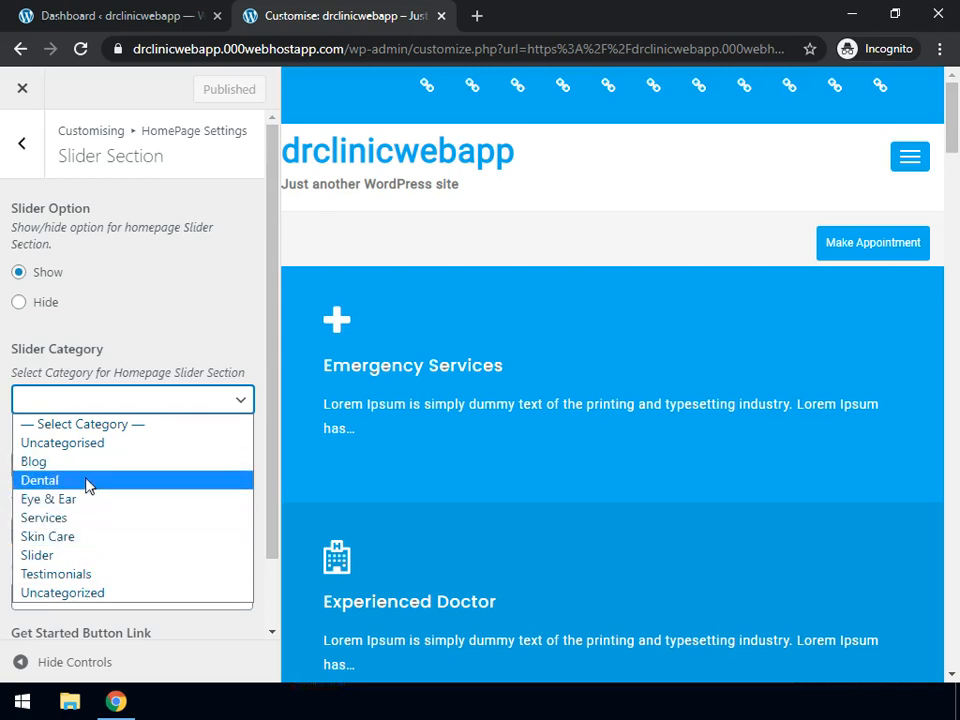
pyautogui.click(76, 561)
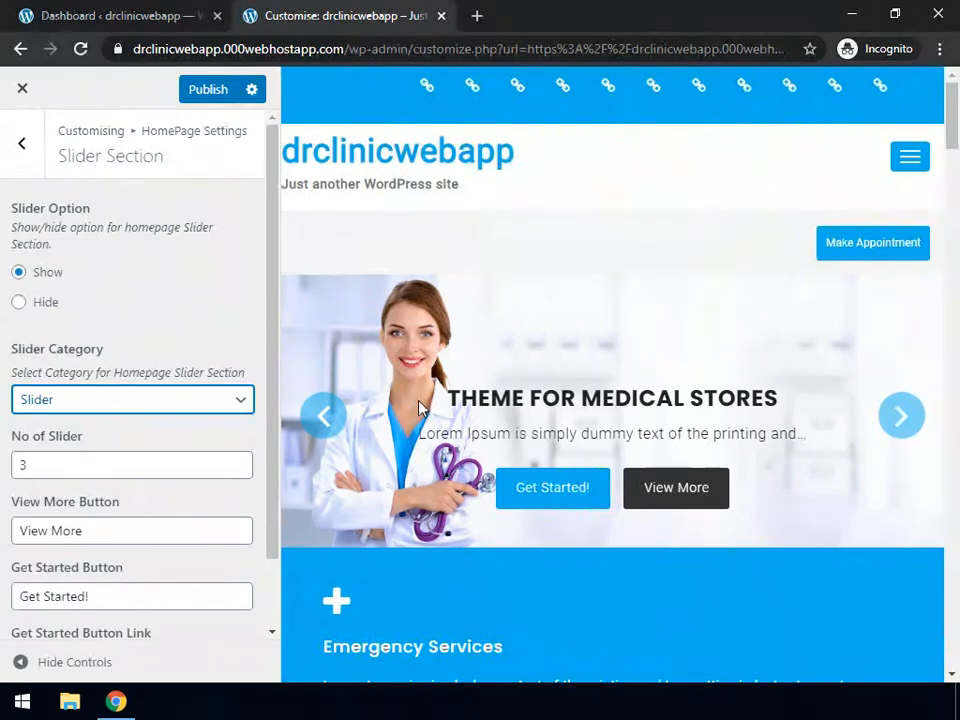
# - Try the Dental category for the homepage slider and switch back to the Slider category
pyautogui.click(71, 400)
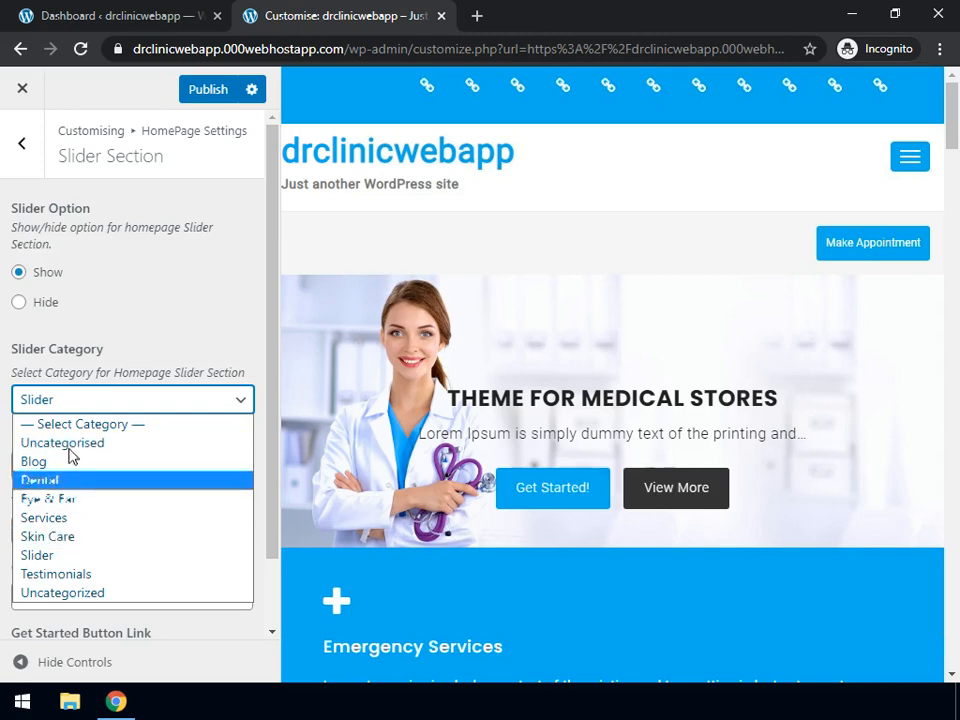
pyautogui.click(71, 482)
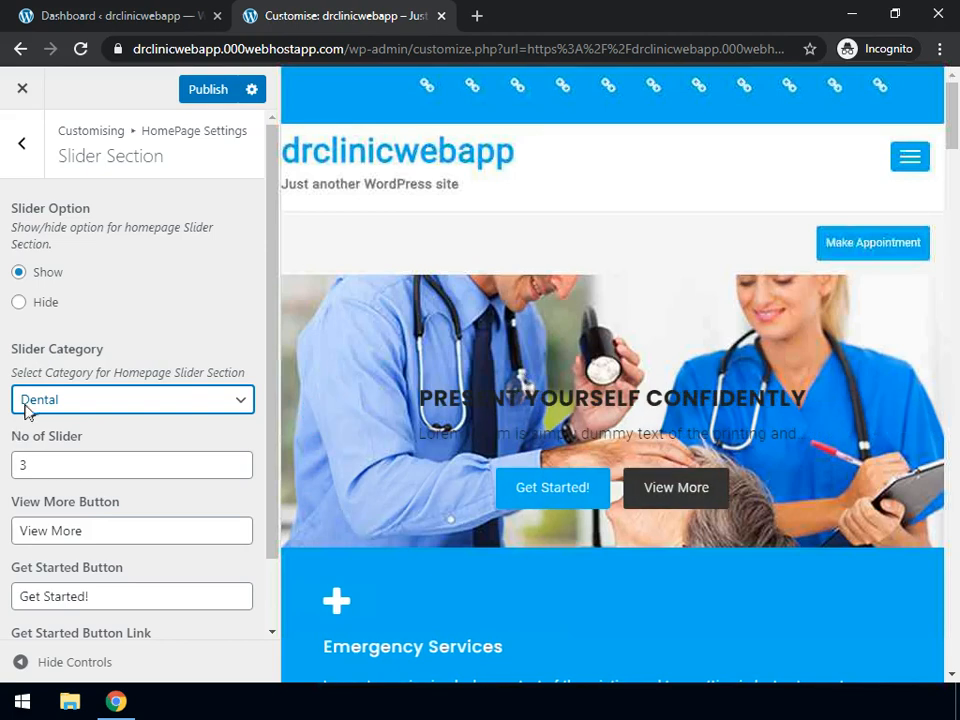
pyautogui.click(76, 402)
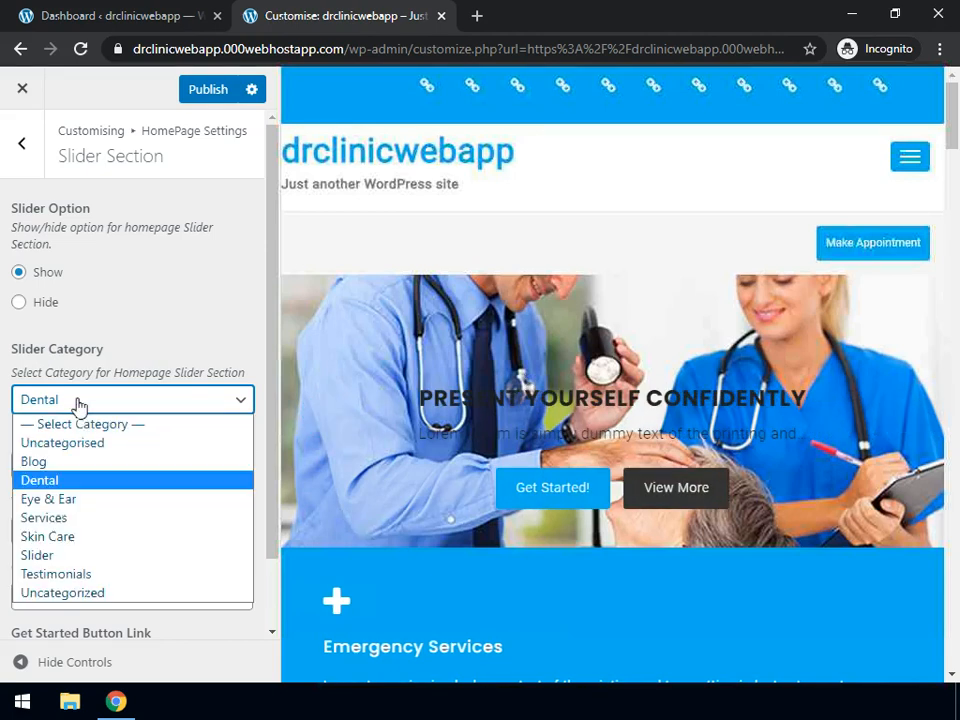
pyautogui.click(66, 556)
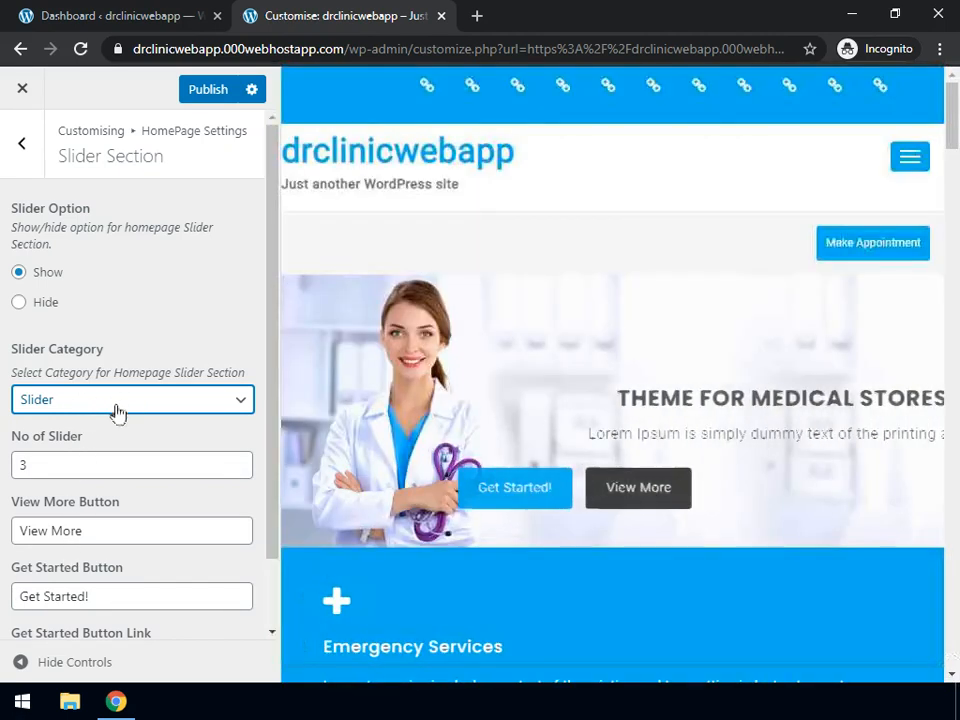
pyautogui.click(115, 405)
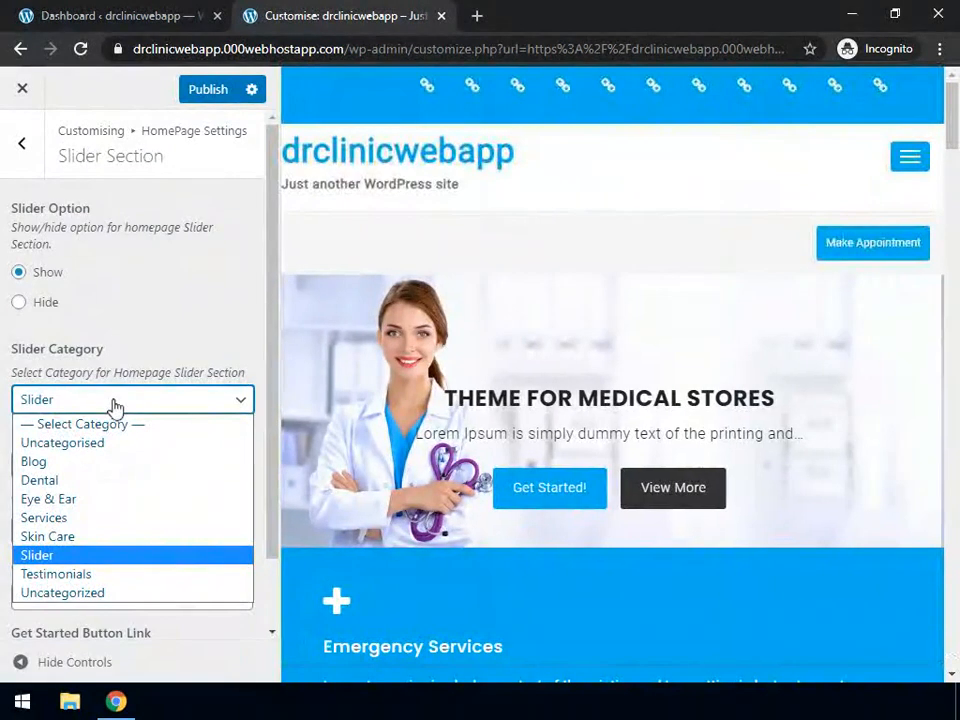
pyautogui.click(115, 405)
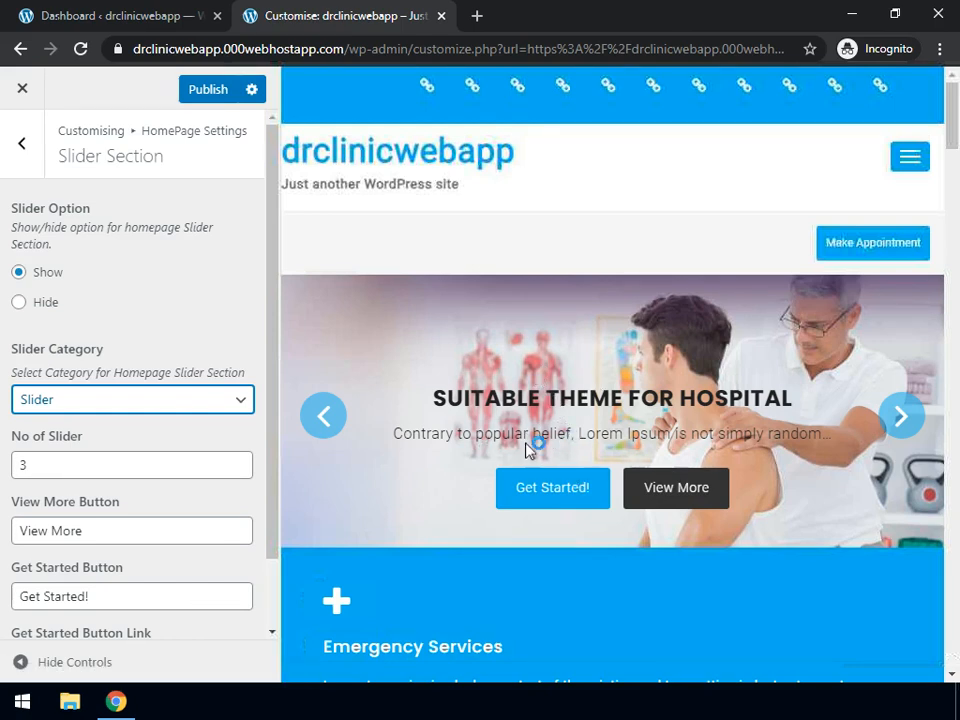
# - Advance through the homepage slides in the preview and check the slider at full width
pyautogui.click(897, 436)
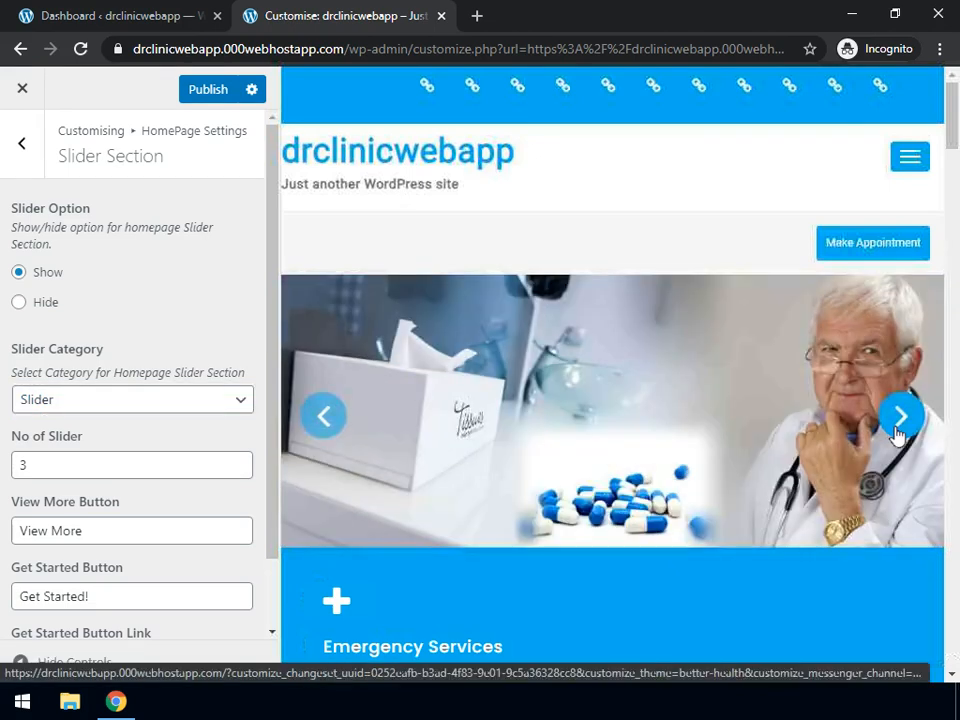
pyautogui.click(897, 436)
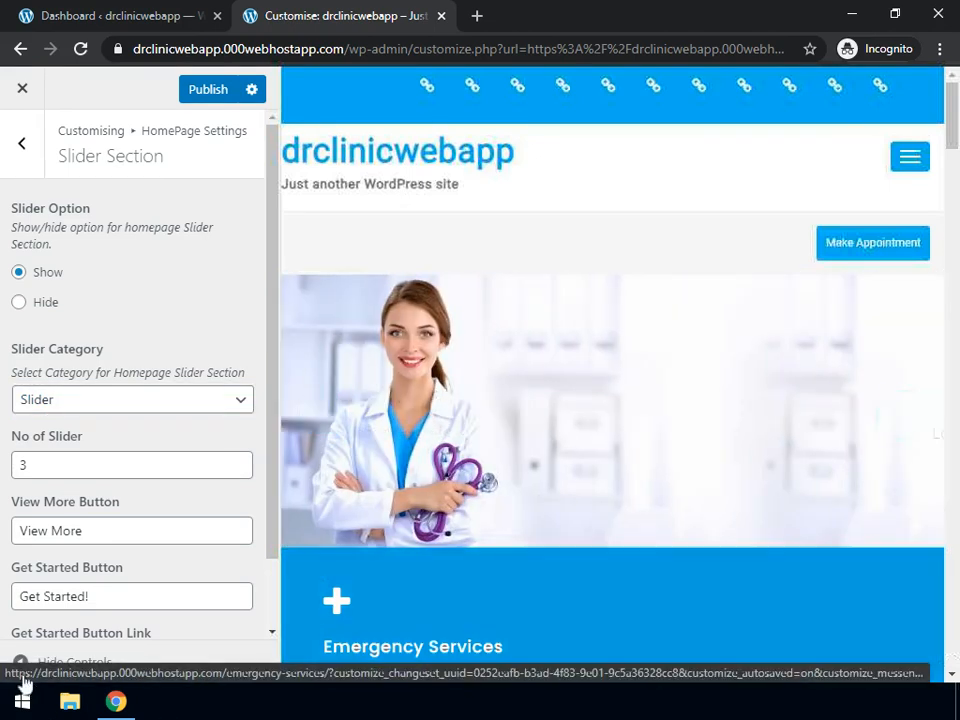
pyautogui.click(20, 663)
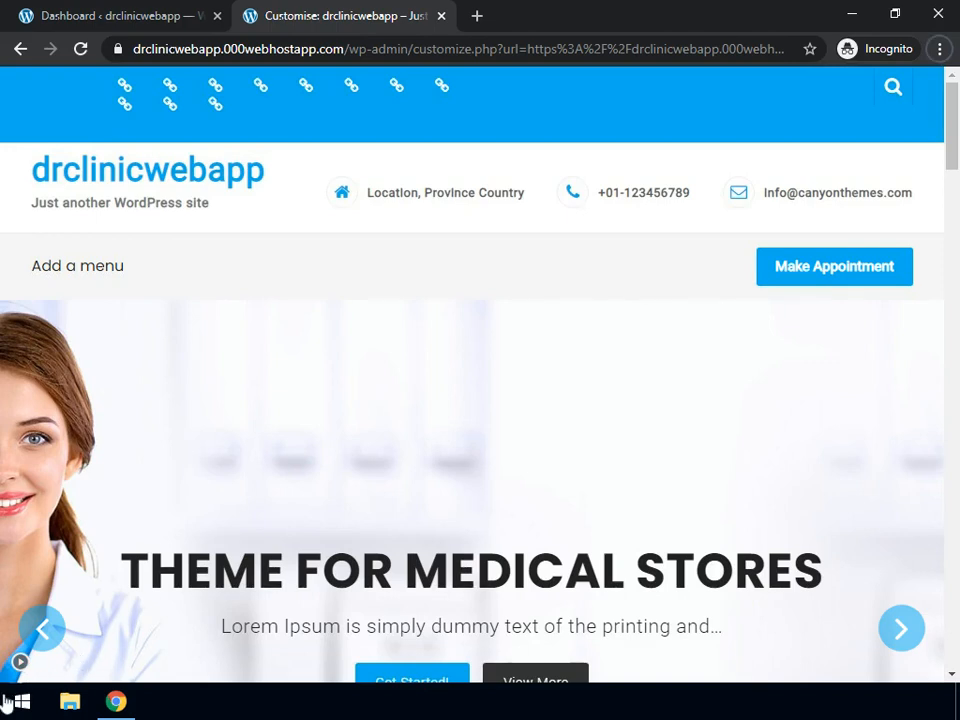
pyautogui.click(20, 666)
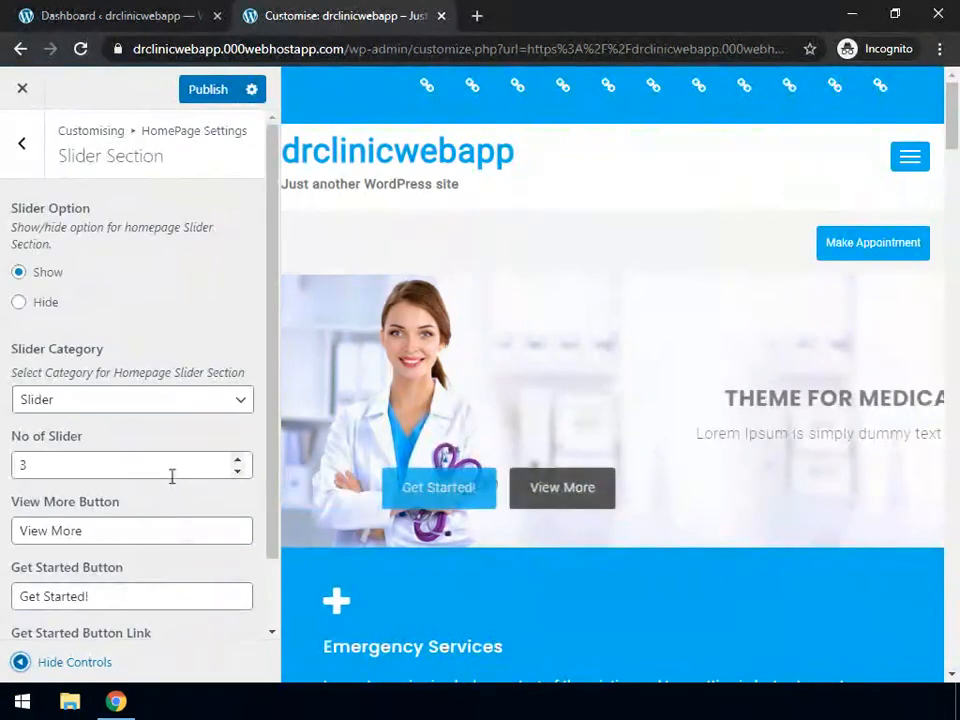
# - Set the homepage slider category to Dental
pyautogui.click(106, 401)
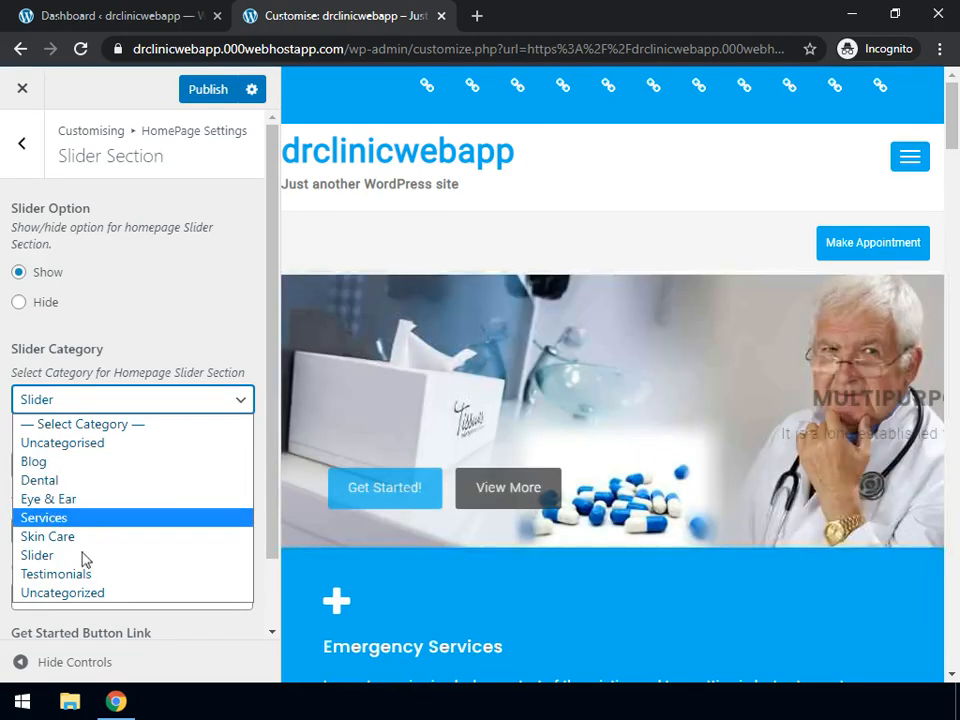
pyautogui.click(79, 487)
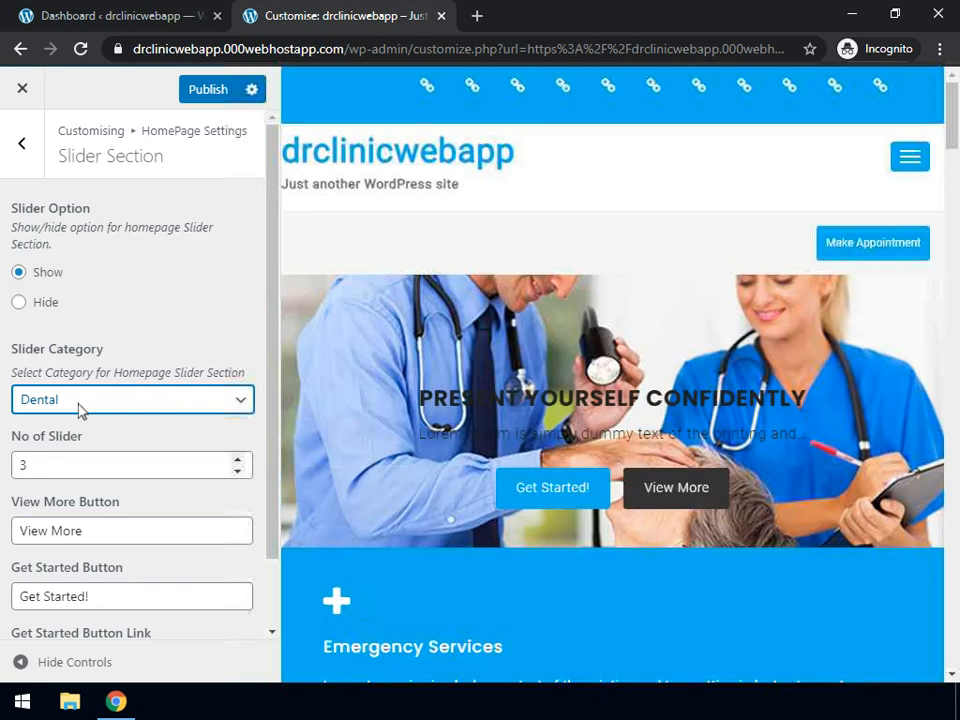
# - Publish the slider section changes made in the site customiser
pyautogui.click(206, 92)
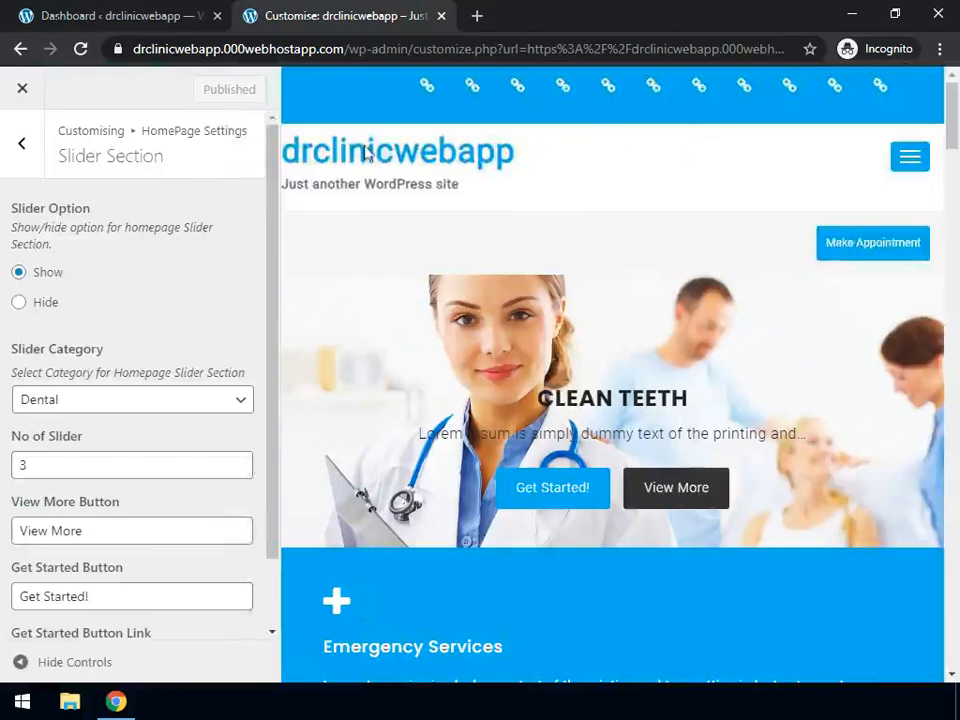
pyautogui.click(424, 162)
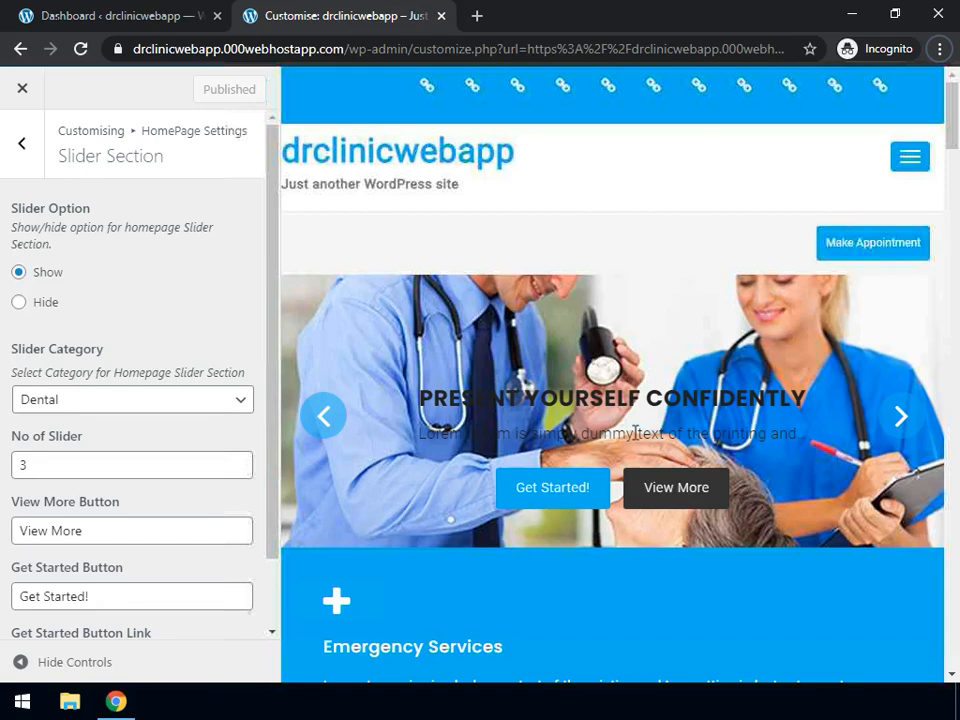
# - From the dashboard's post categories, list the posts belonging to the Dental category
pyautogui.click(119, 19)
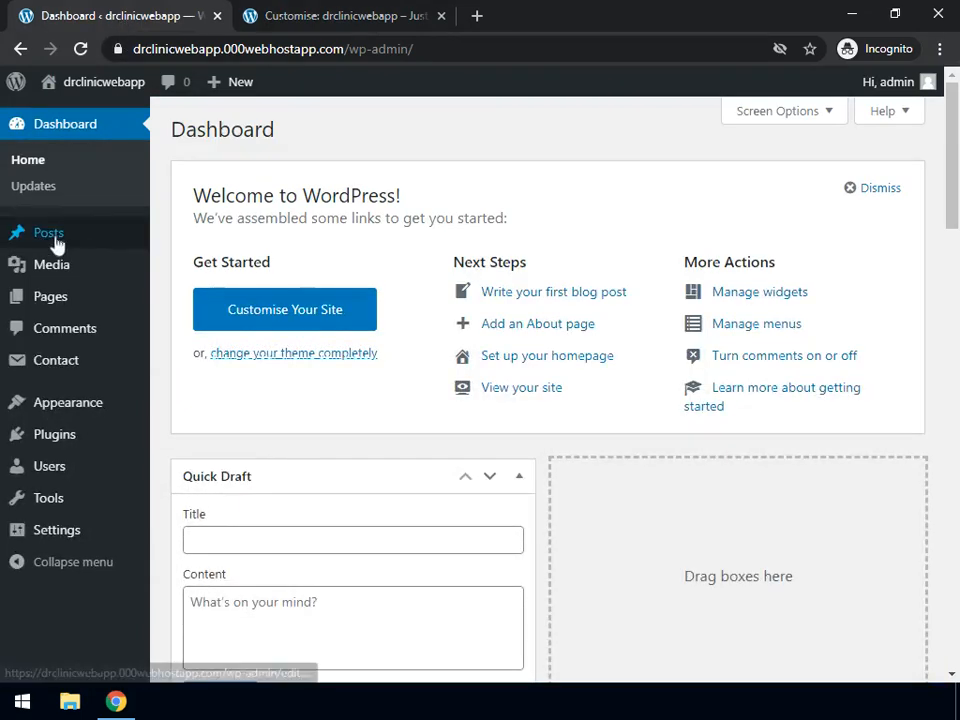
pyautogui.moveTo(56, 244)
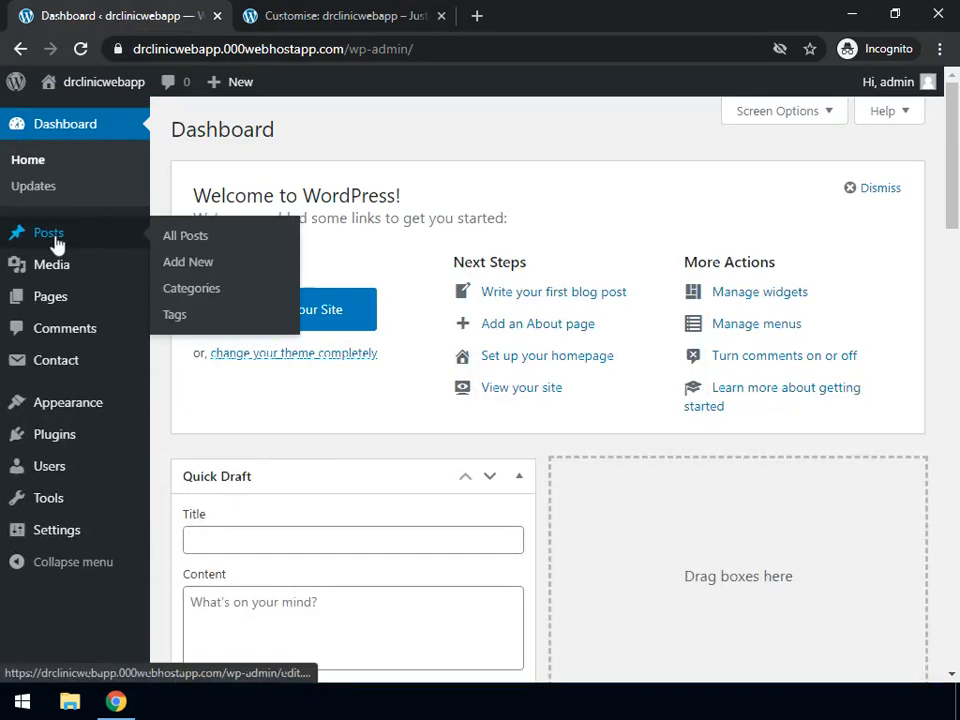
pyautogui.click(193, 296)
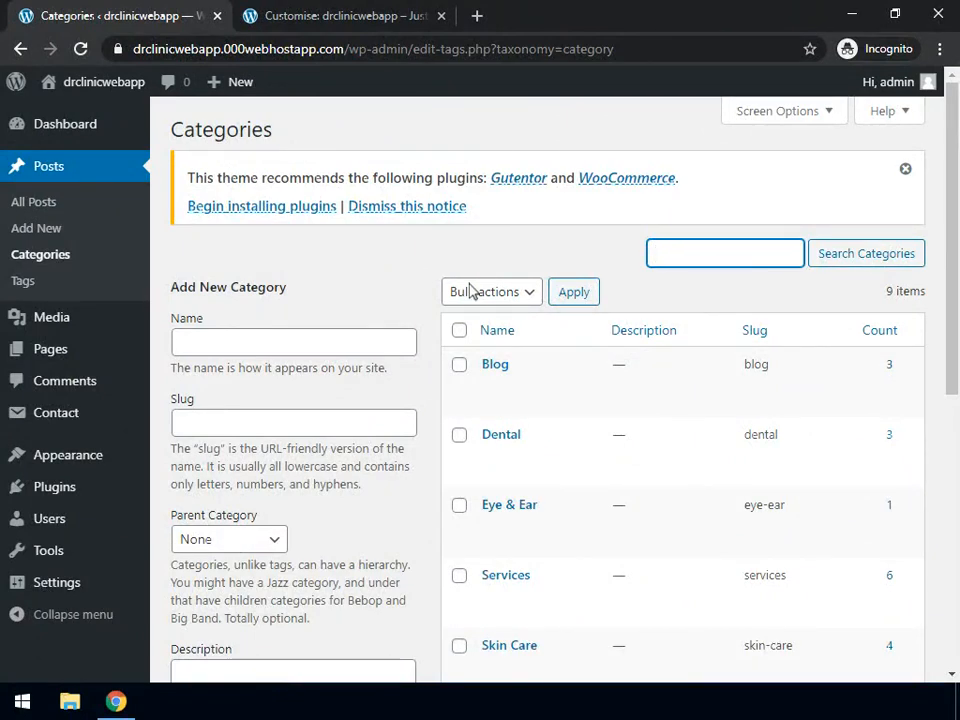
pyautogui.moveTo(501, 380)
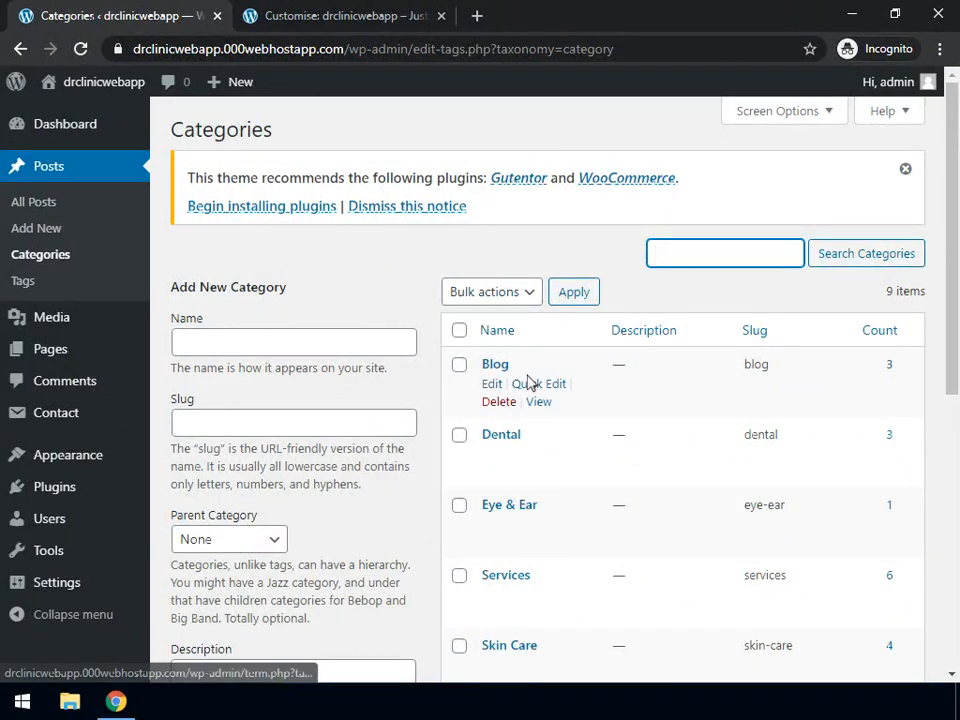
pyautogui.moveTo(490, 446)
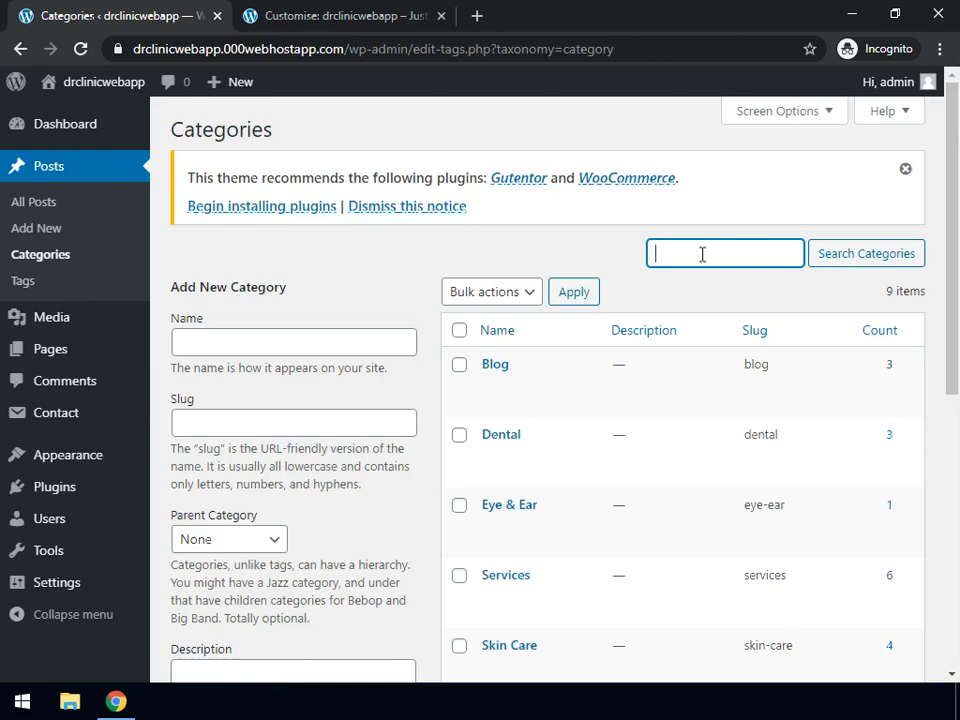
pyautogui.press('alt')
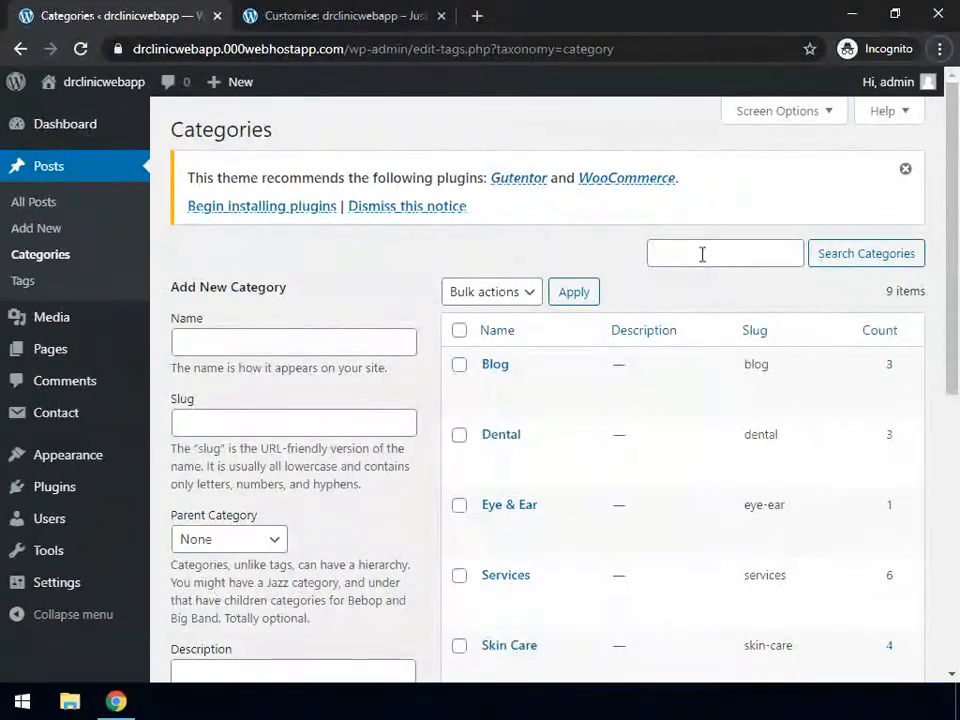
pyautogui.moveTo(889, 443)
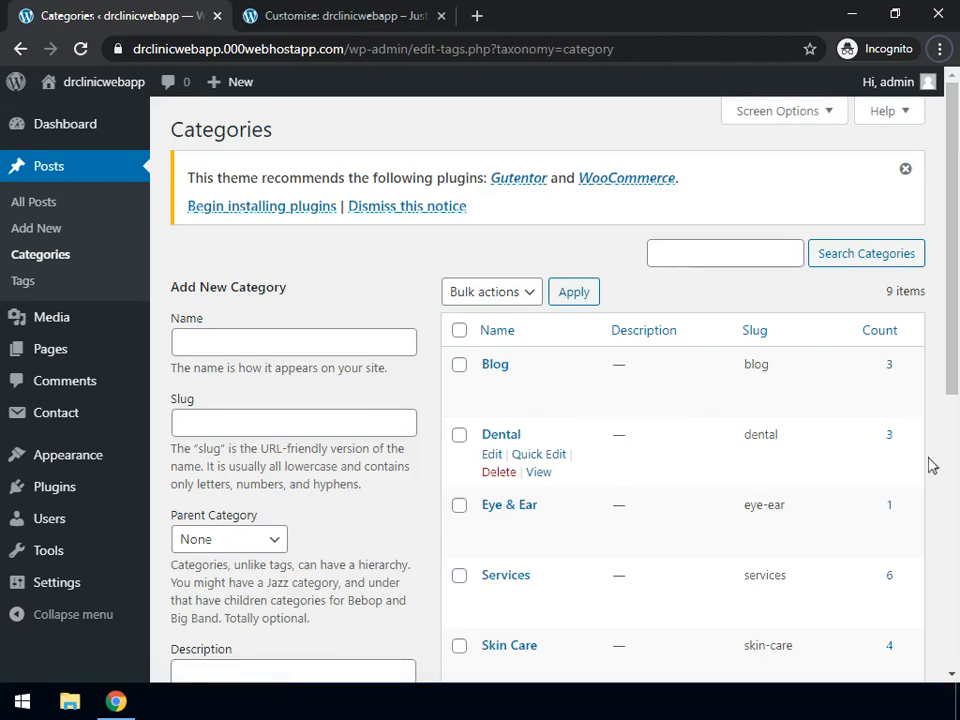
pyautogui.click(889, 440)
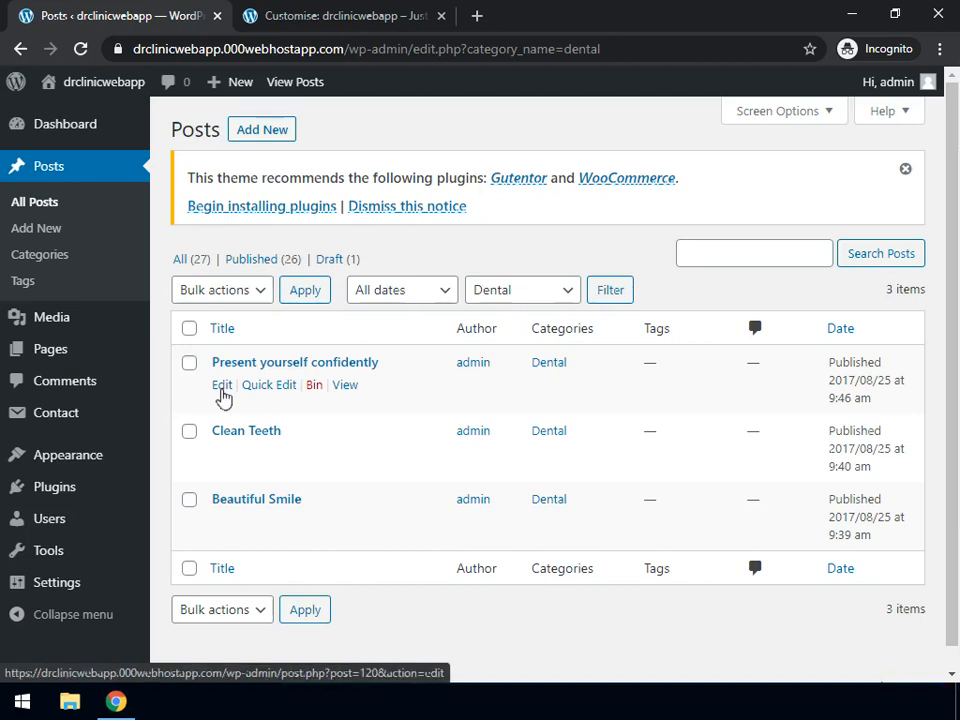
# - Open the post "Present yourself confidently" for editing, dismiss the editor's welcome guide and remove the featured image
pyautogui.click(222, 386)
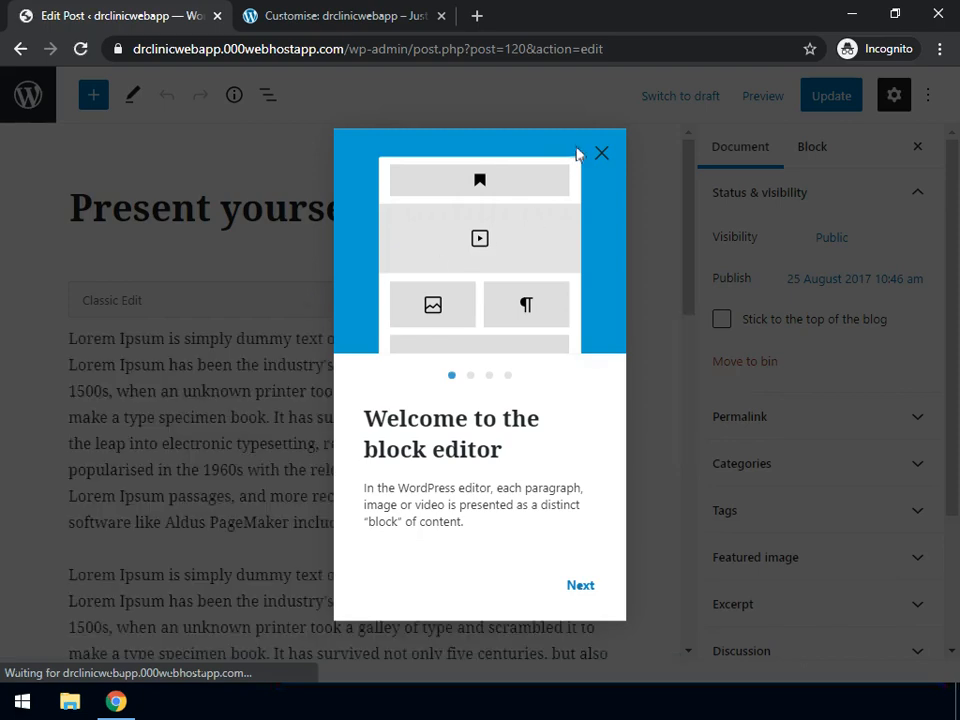
pyautogui.click(601, 155)
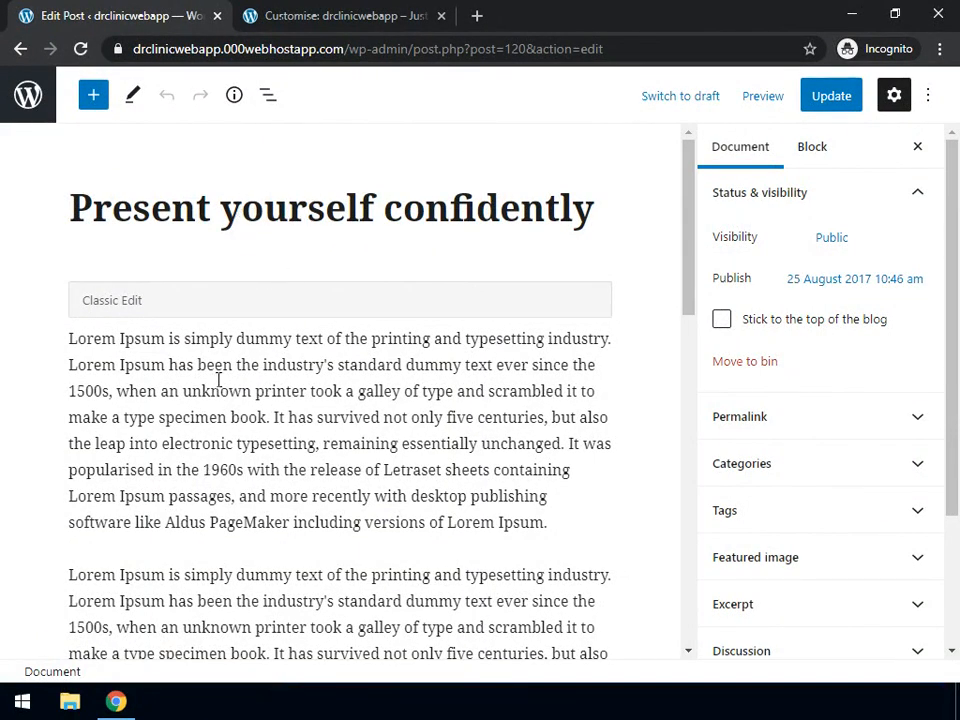
pyautogui.click(787, 572)
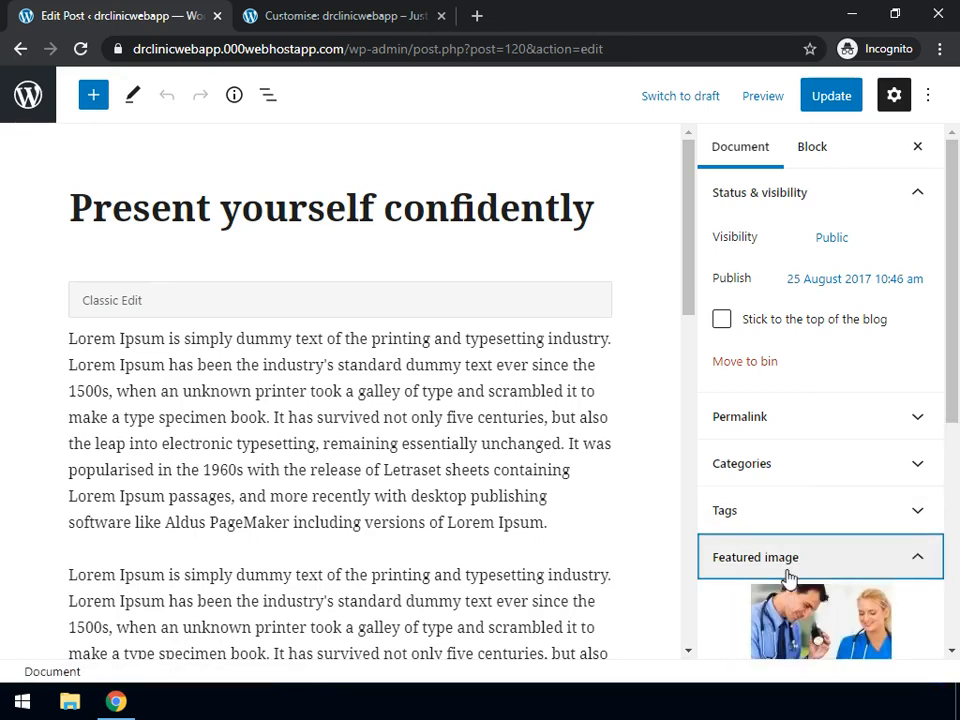
pyautogui.scroll(-3, 787, 575)
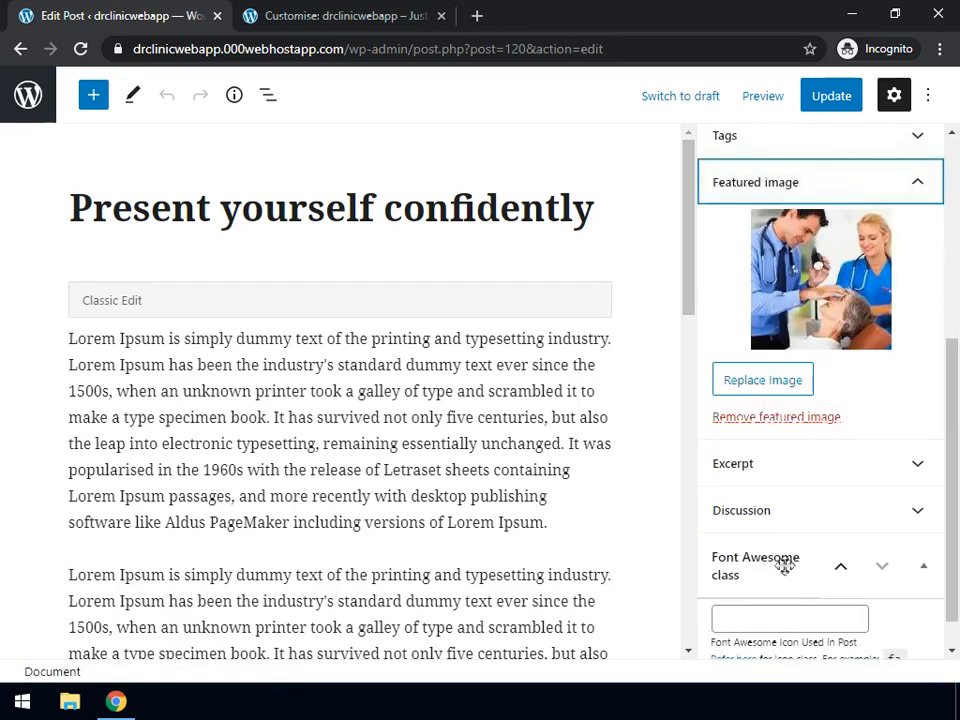
pyautogui.scroll(2, 785, 566)
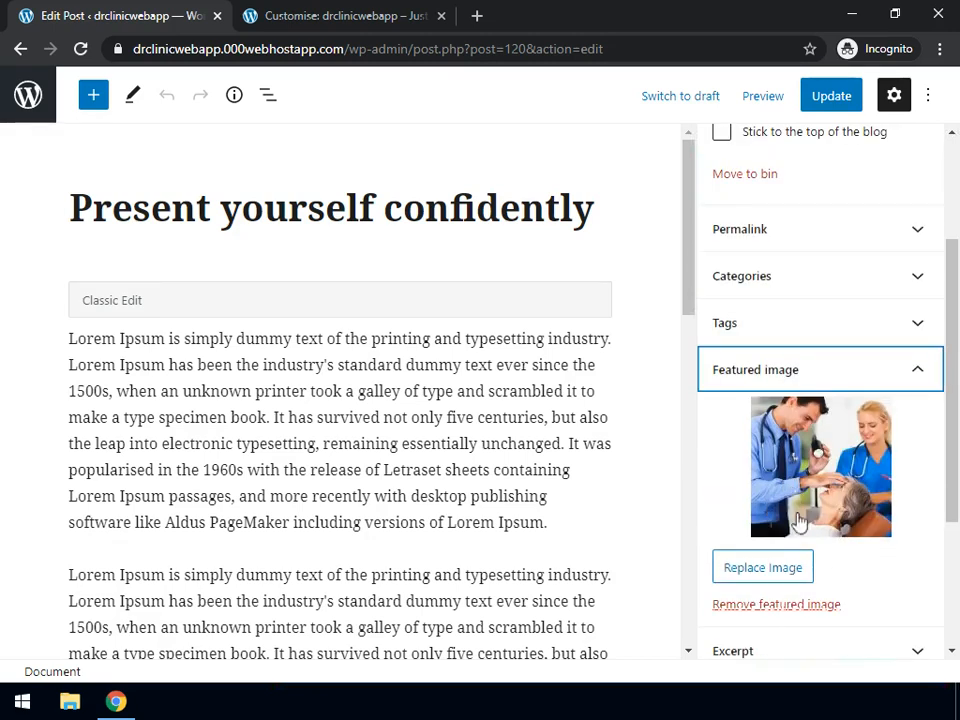
pyautogui.click(785, 605)
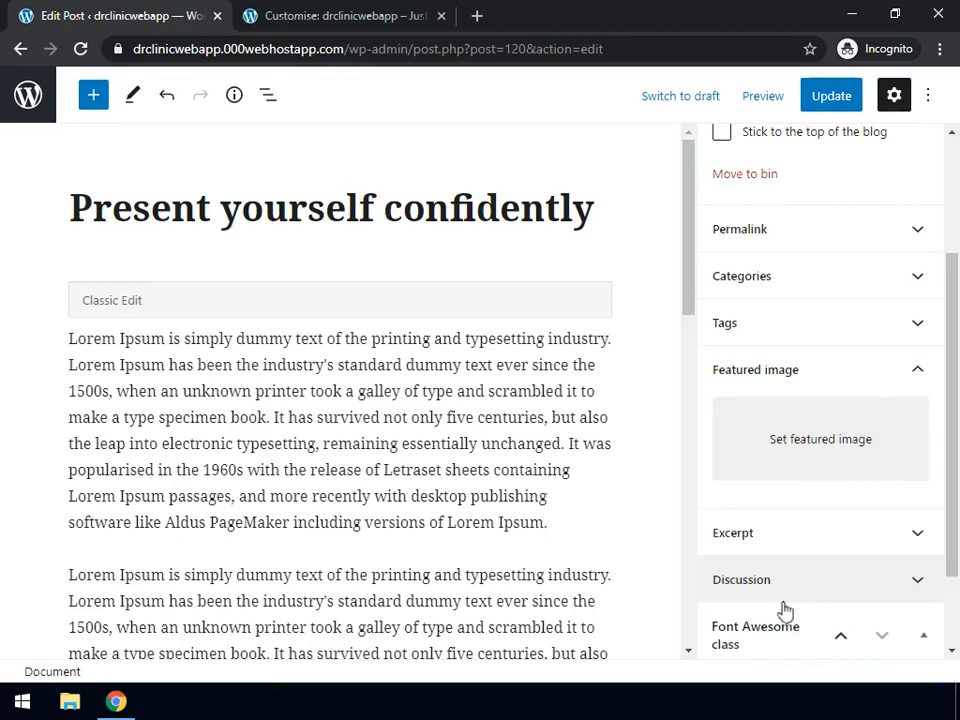
# - Set bg1.jpg, the woman in the dental chair, from the media library as the post's featured image
pyautogui.click(781, 450)
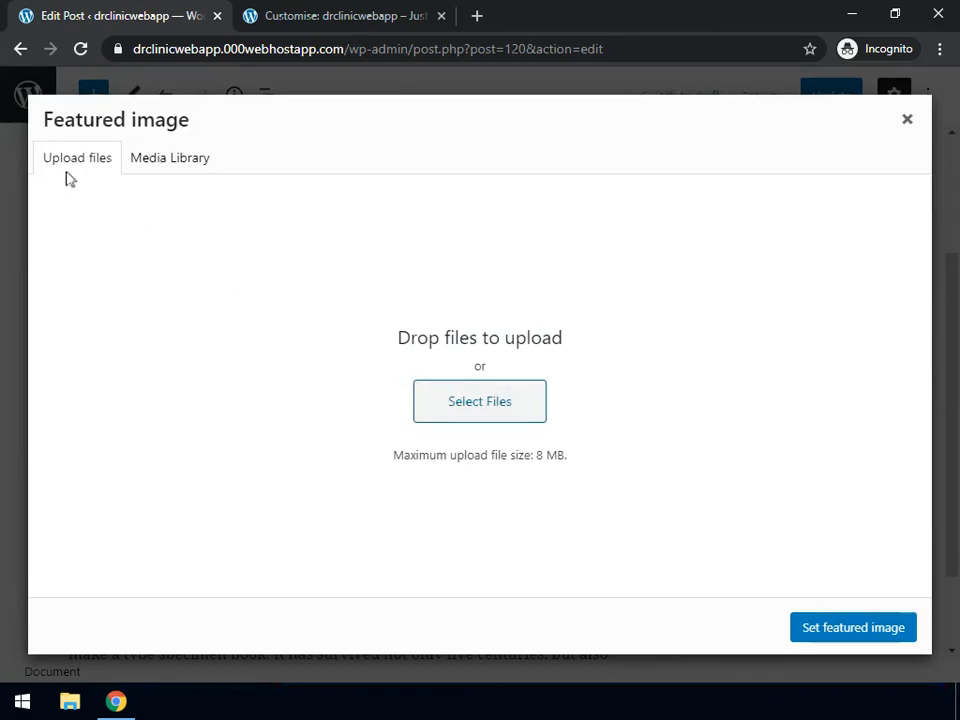
pyautogui.click(189, 164)
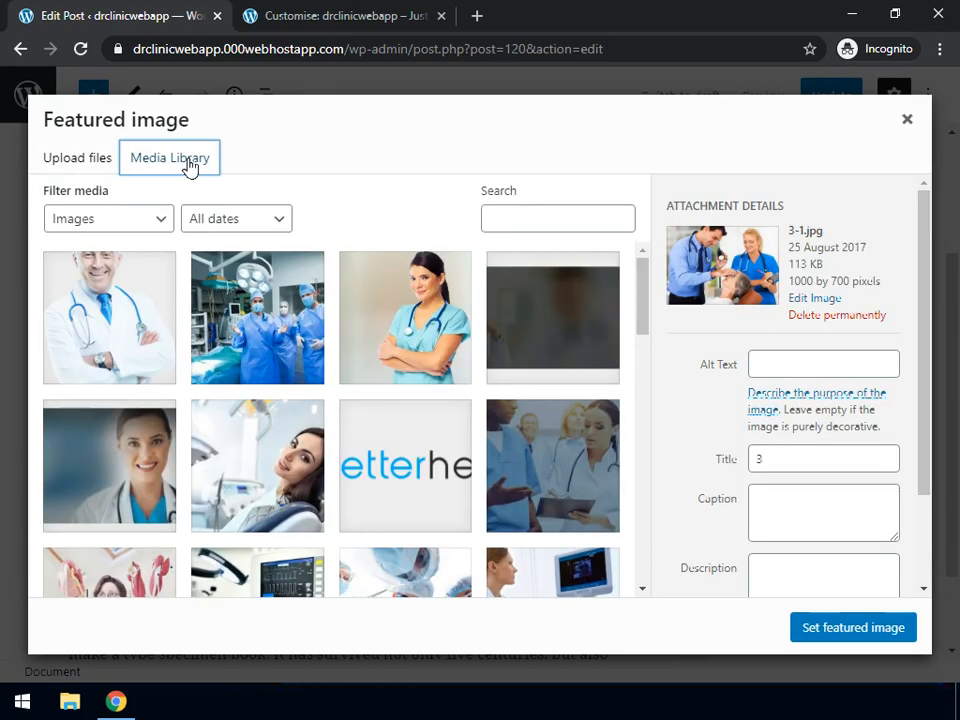
pyautogui.scroll(-10, 237, 446)
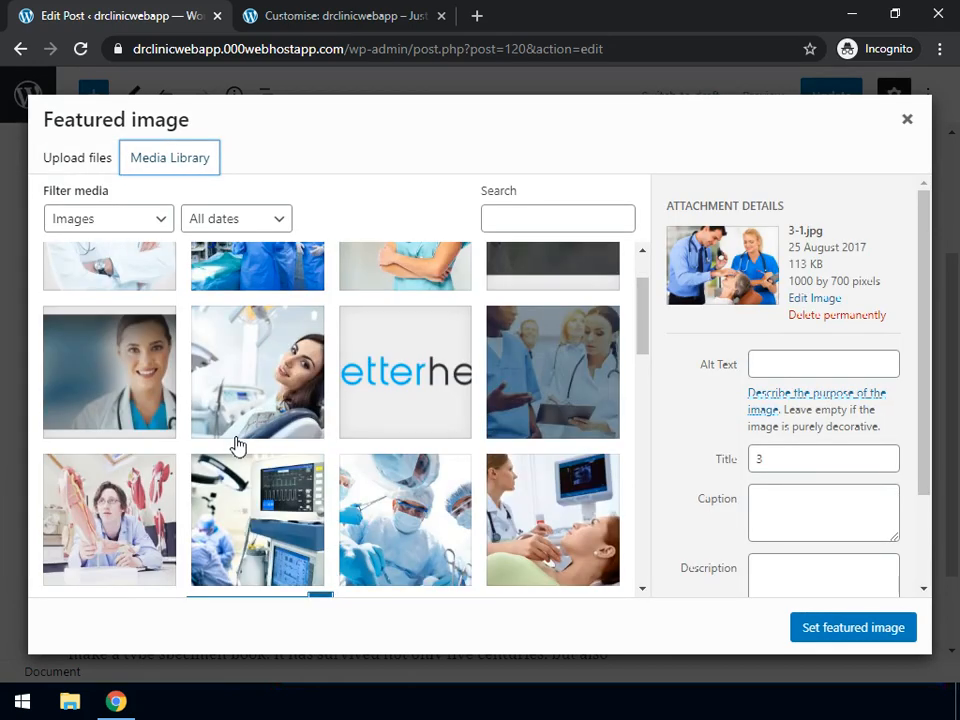
pyautogui.scroll(6, 237, 446)
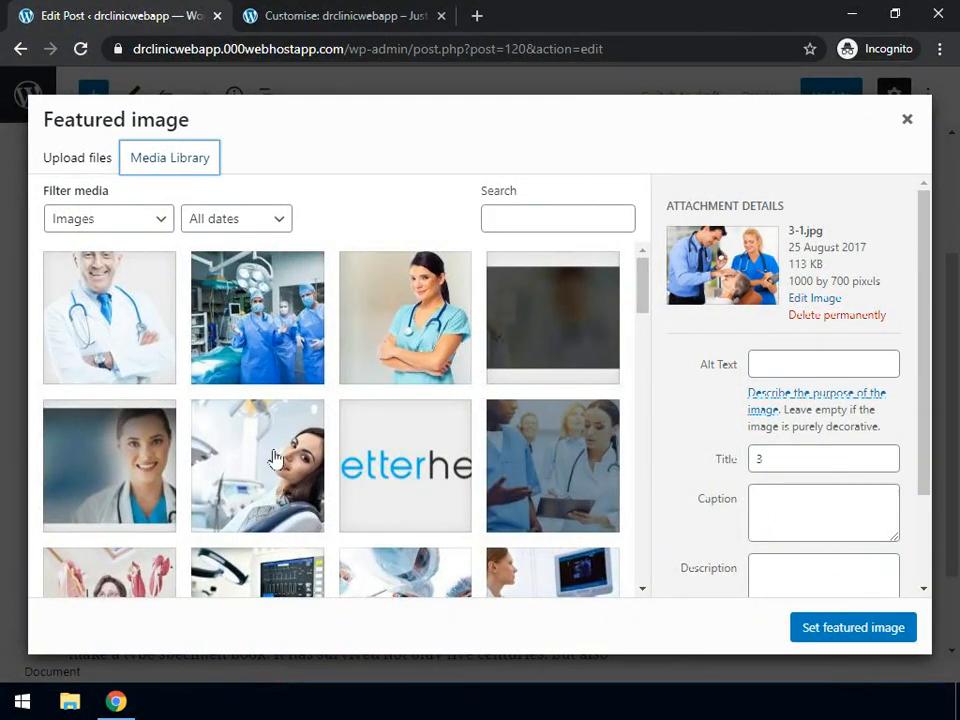
pyautogui.click(278, 460)
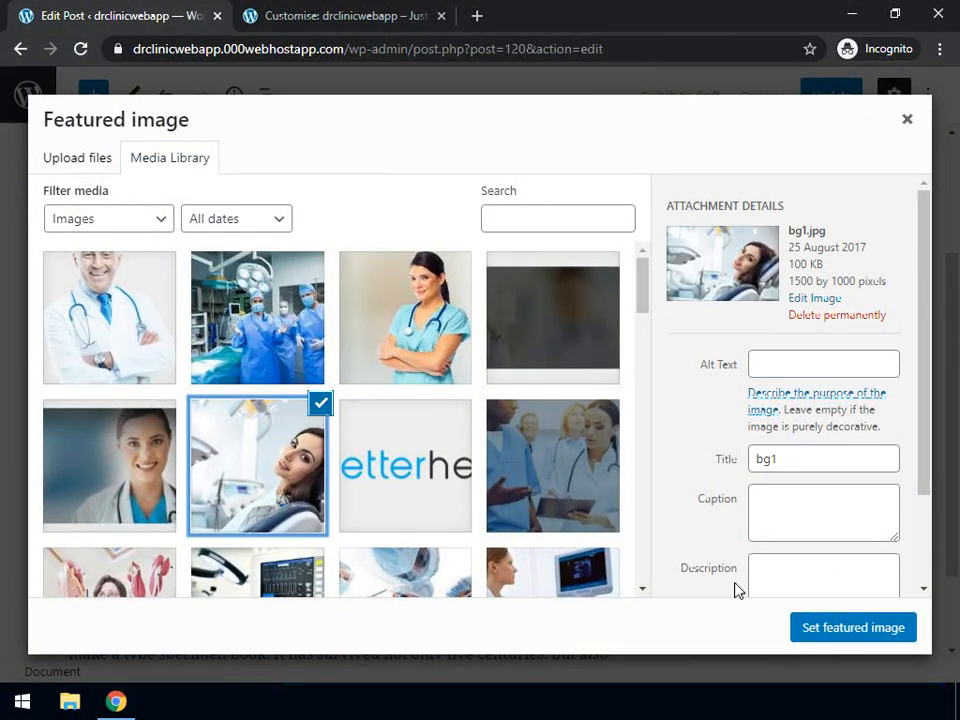
pyautogui.click(830, 637)
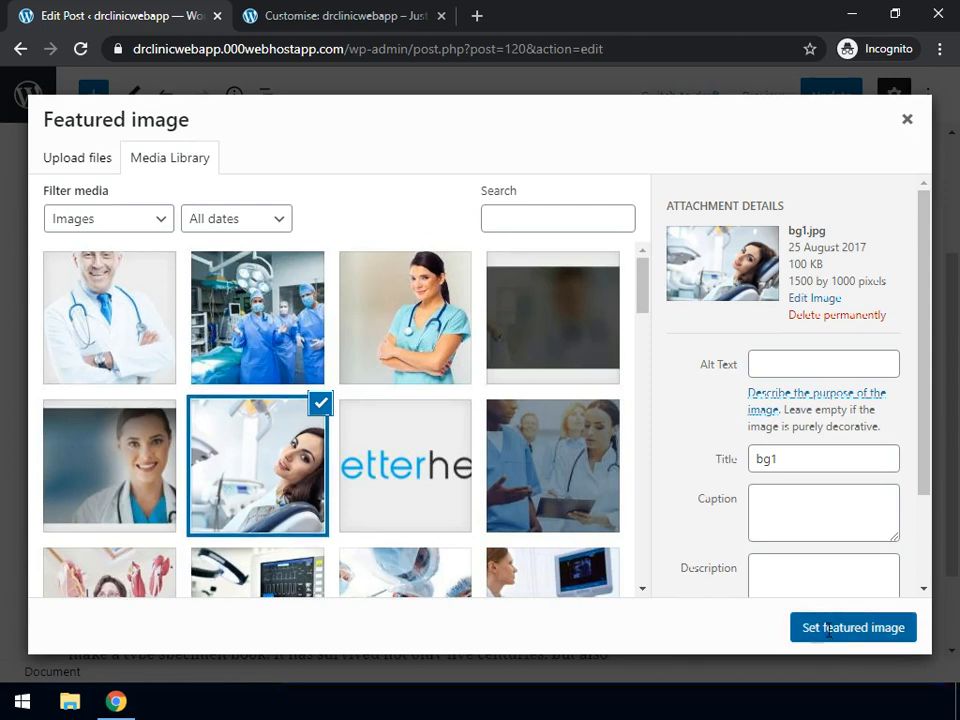
pyautogui.click(806, 627)
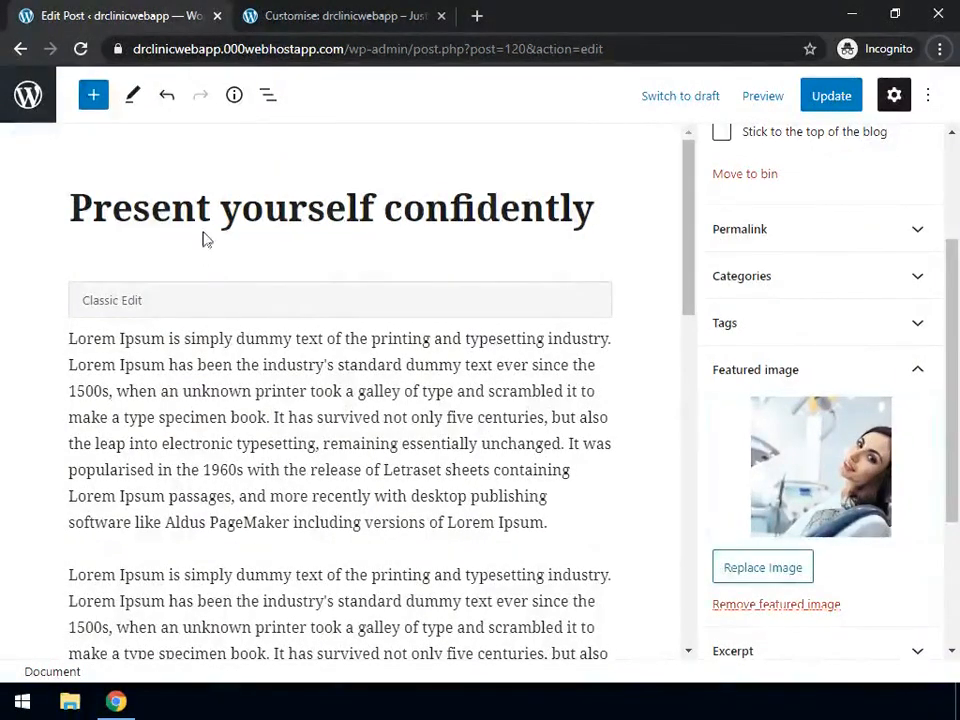
# - Replace the post's title with "Best Clinic in Town"
pyautogui.click(320, 204)
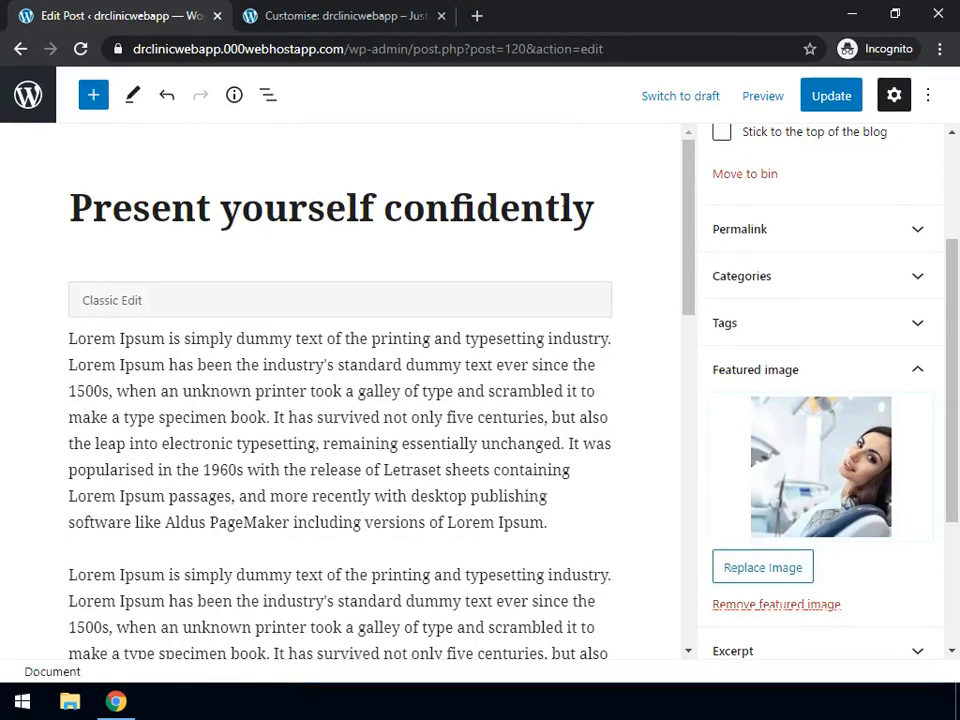
pyautogui.moveTo(594, 208); pyautogui.dragTo(47, 205)
pyautogui.press('BackSpace')
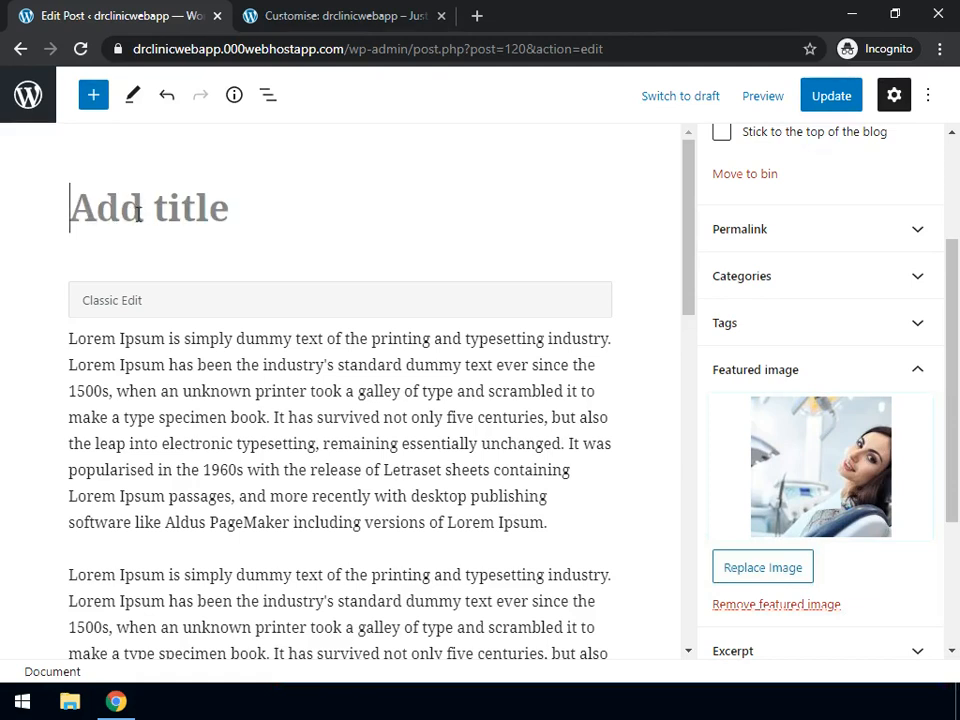
pyautogui.write('Best')
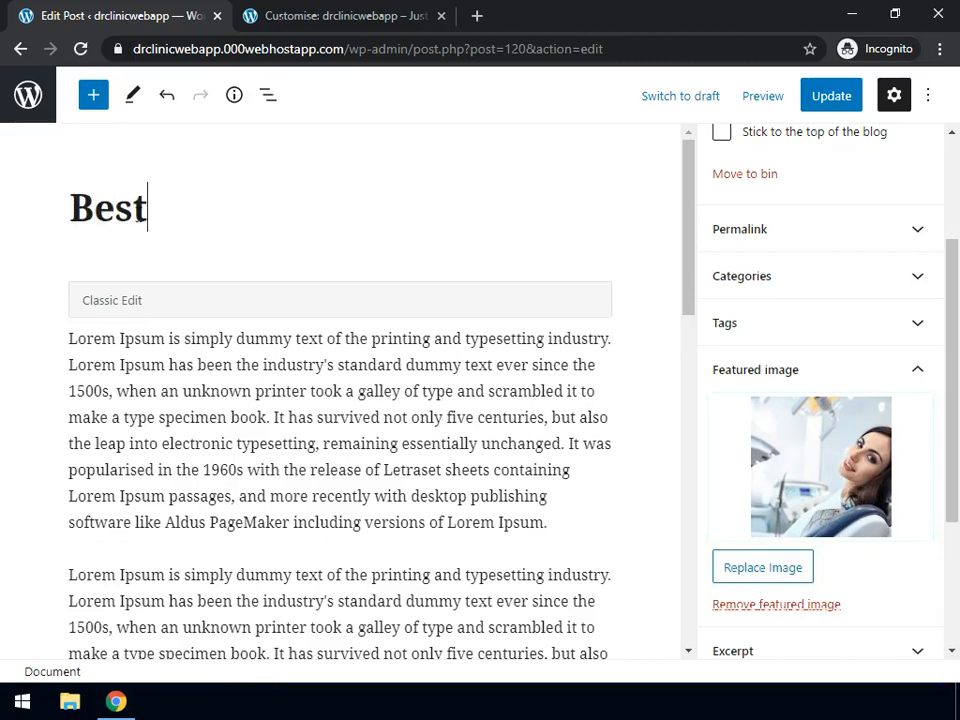
pyautogui.write(' Clinic ')
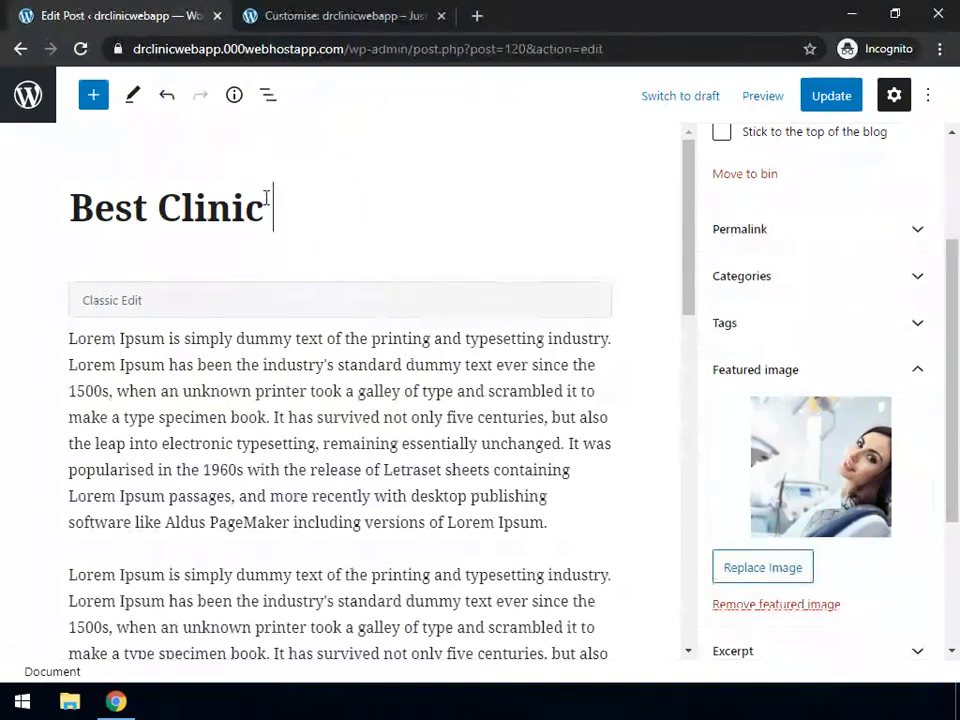
pyautogui.write('in Town')
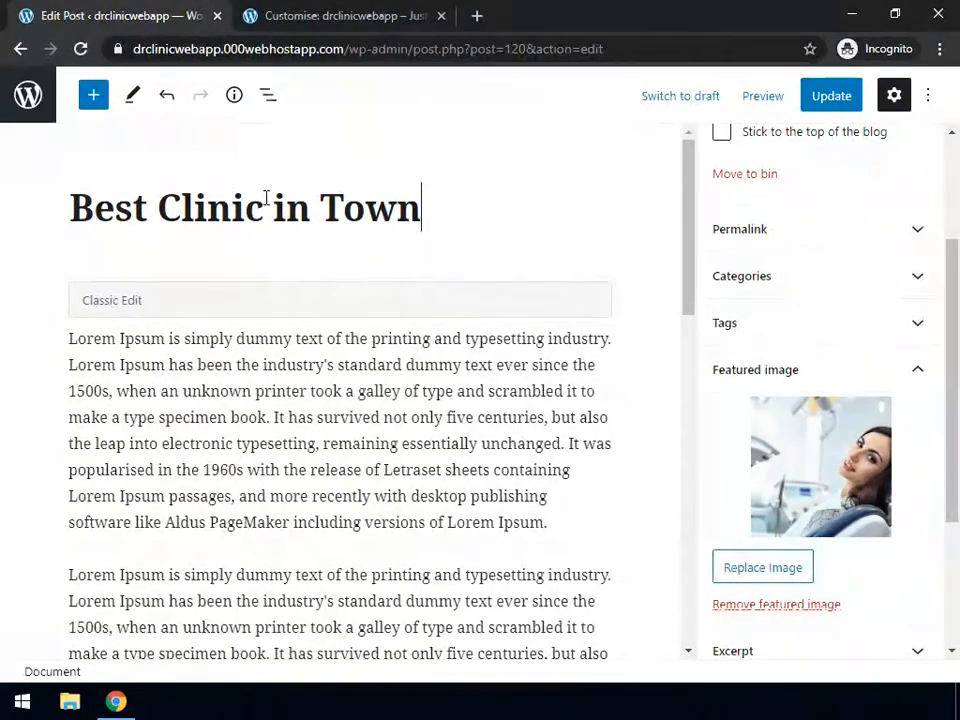
# - Replace the post's entire body text with "We are the best clinic in the town" and update the post
pyautogui.scroll(-3, 265, 393)
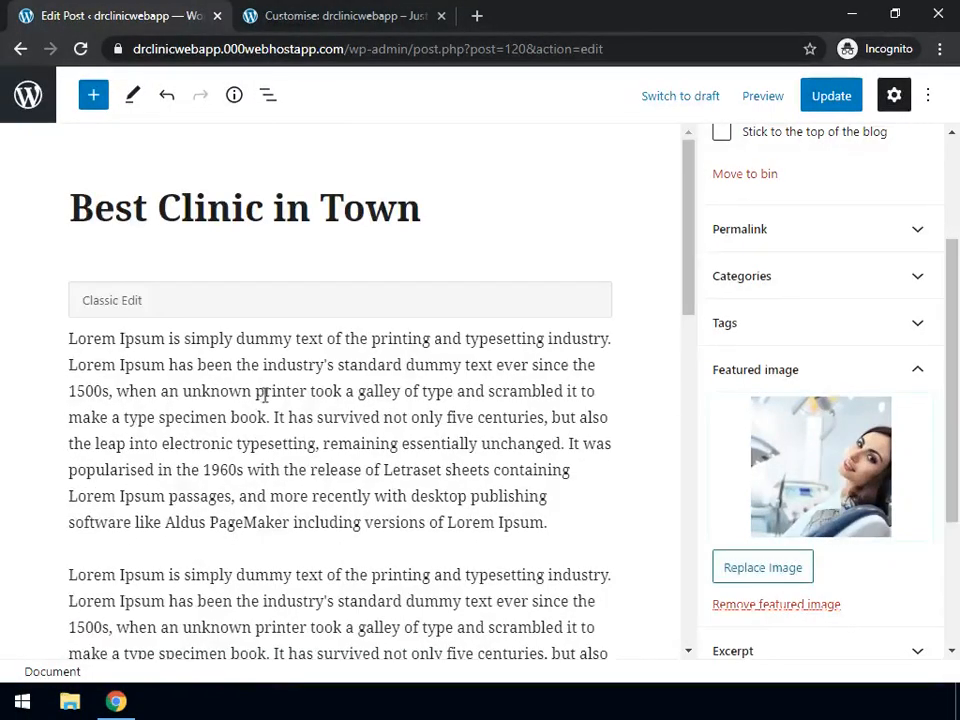
pyautogui.click(257, 408)
pyautogui.hotkey('ctrl', 'a')
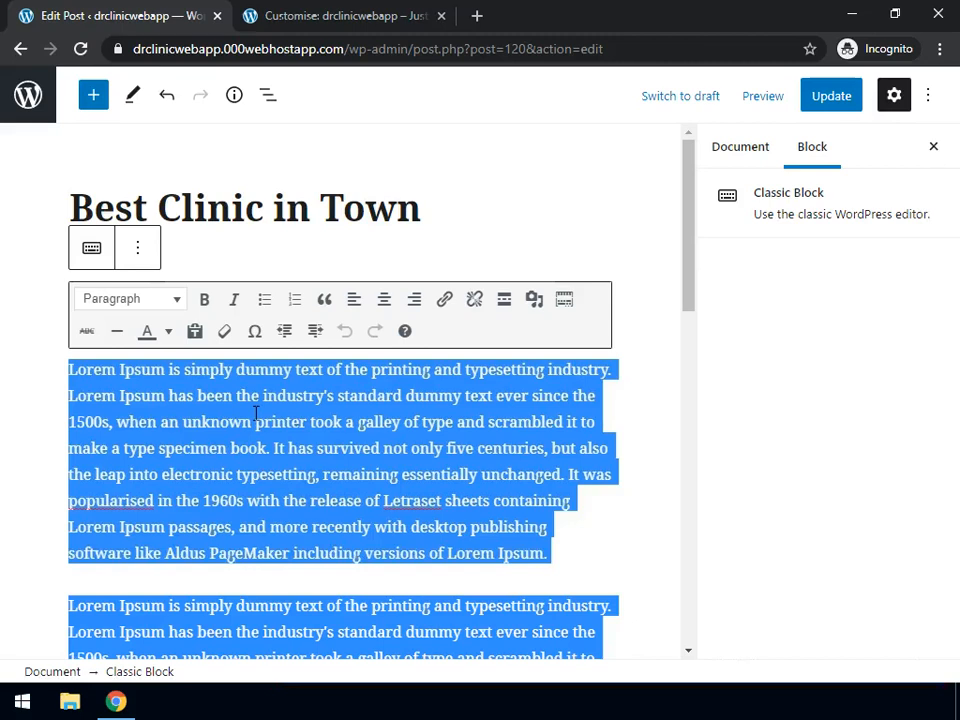
pyautogui.hotkey('alt', 'shift', 'r')
pyautogui.hotkey('alt', 'shift', 'l')
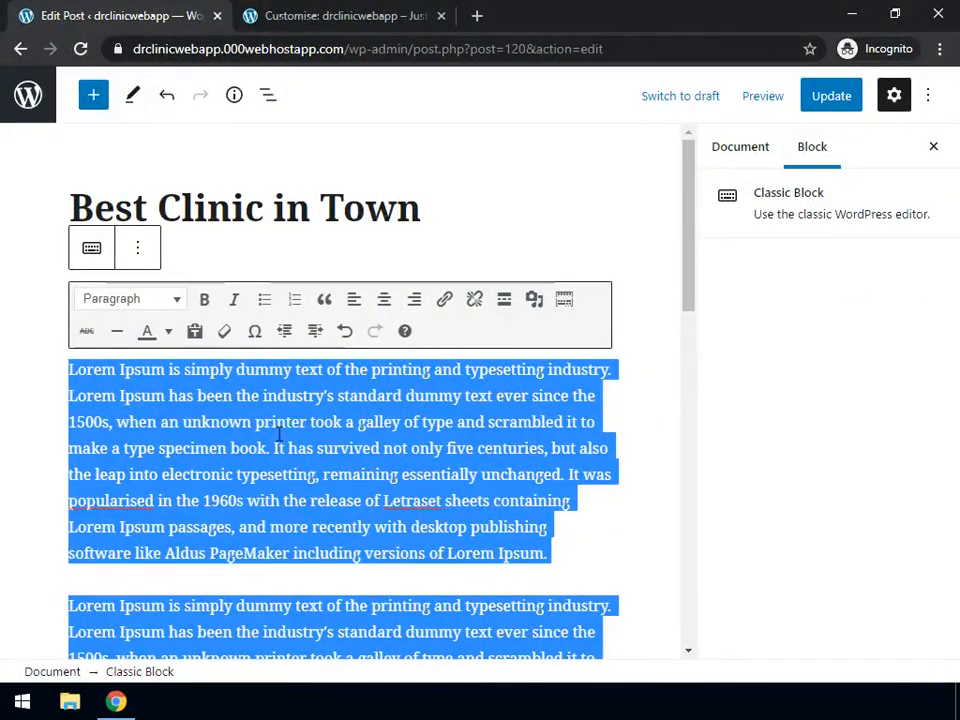
pyautogui.press('BackSpace')
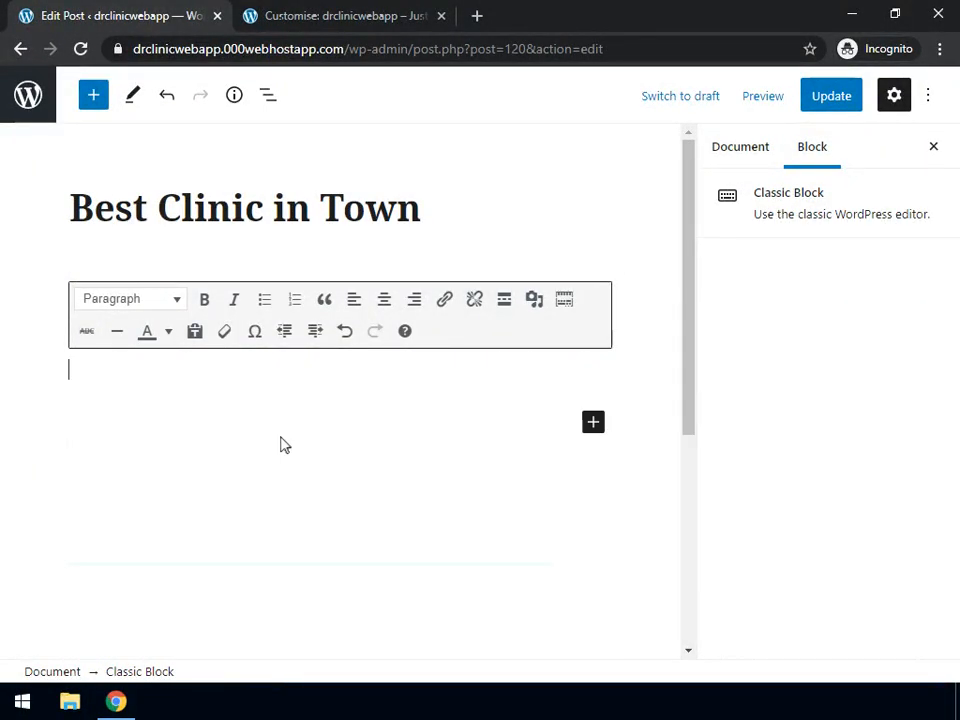
pyautogui.press('BackSpace')
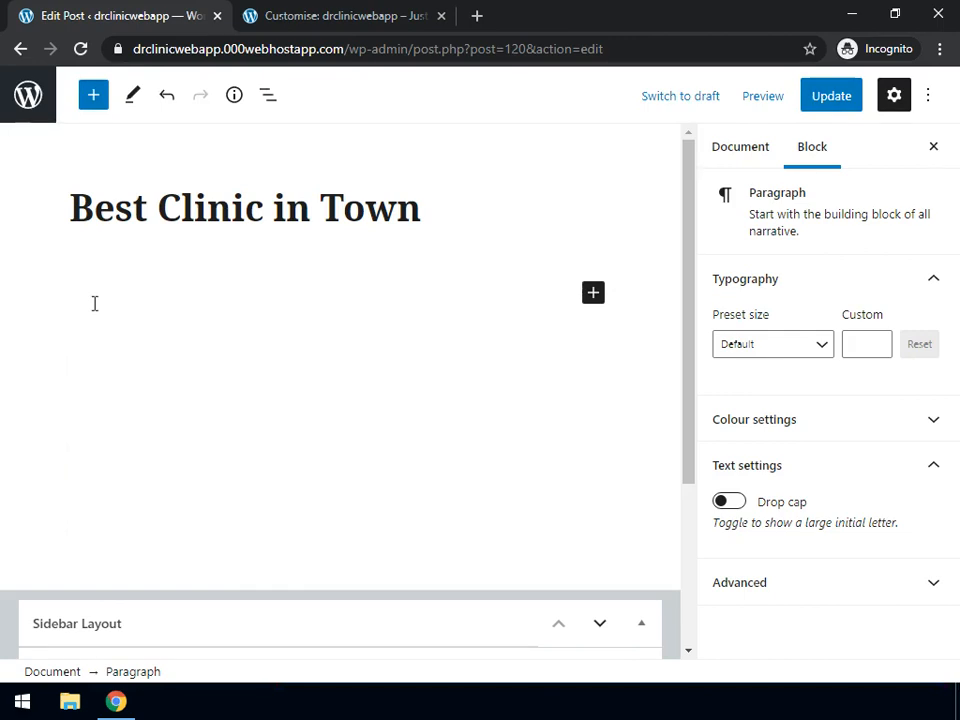
pyautogui.write('We are the best clinic in the town')
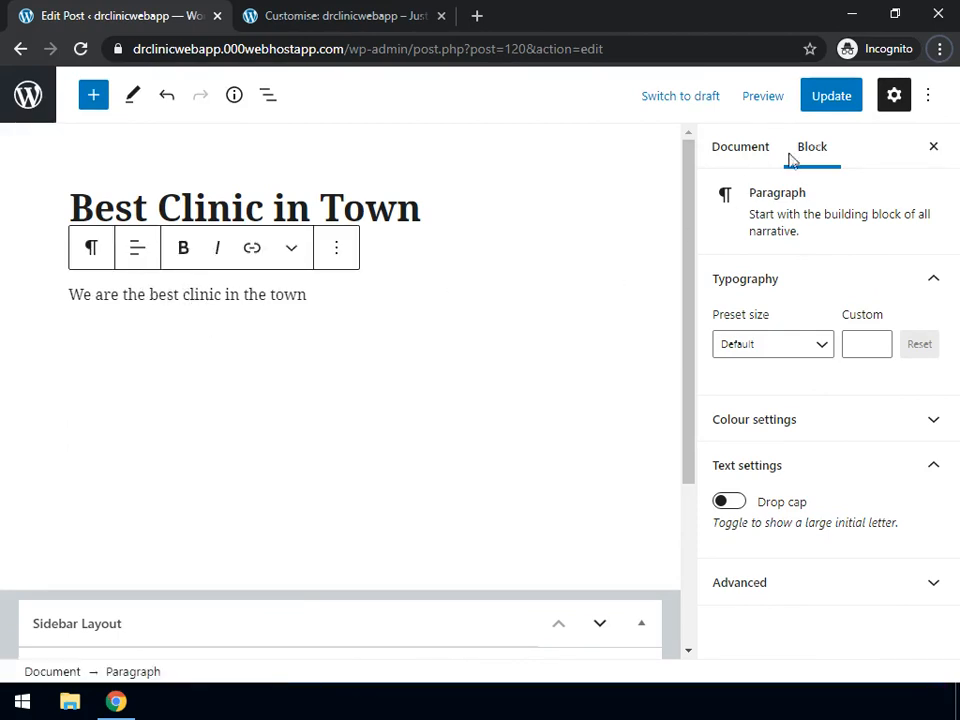
pyautogui.click(838, 104)
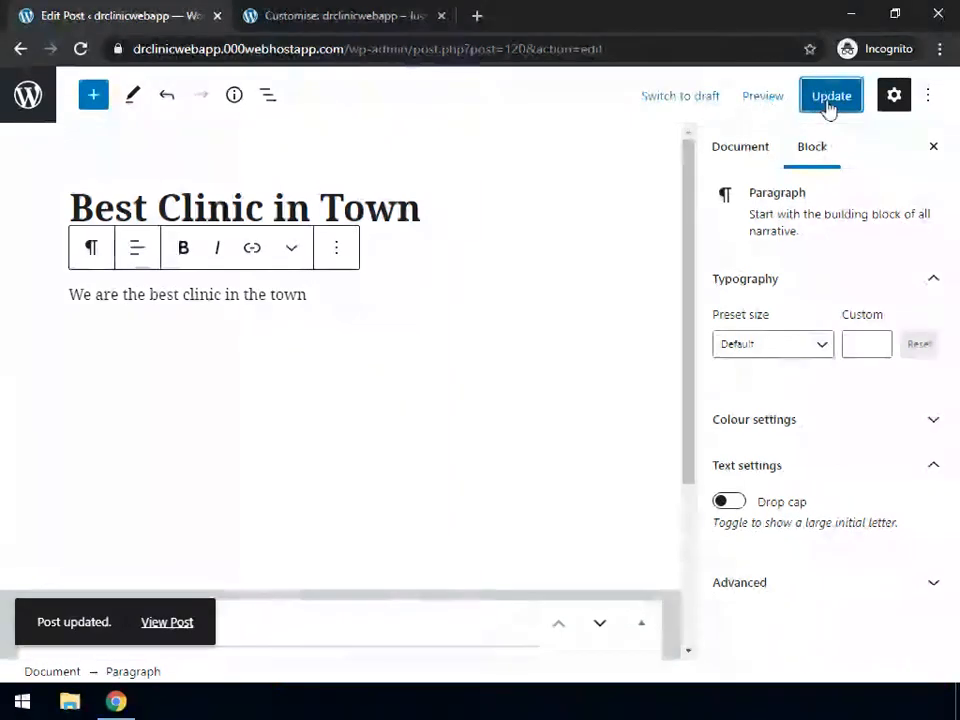
# - Switch to the customiser, reload the homepage preview to check the edited slide, and leave the homepage slider settings
pyautogui.click(313, 22)
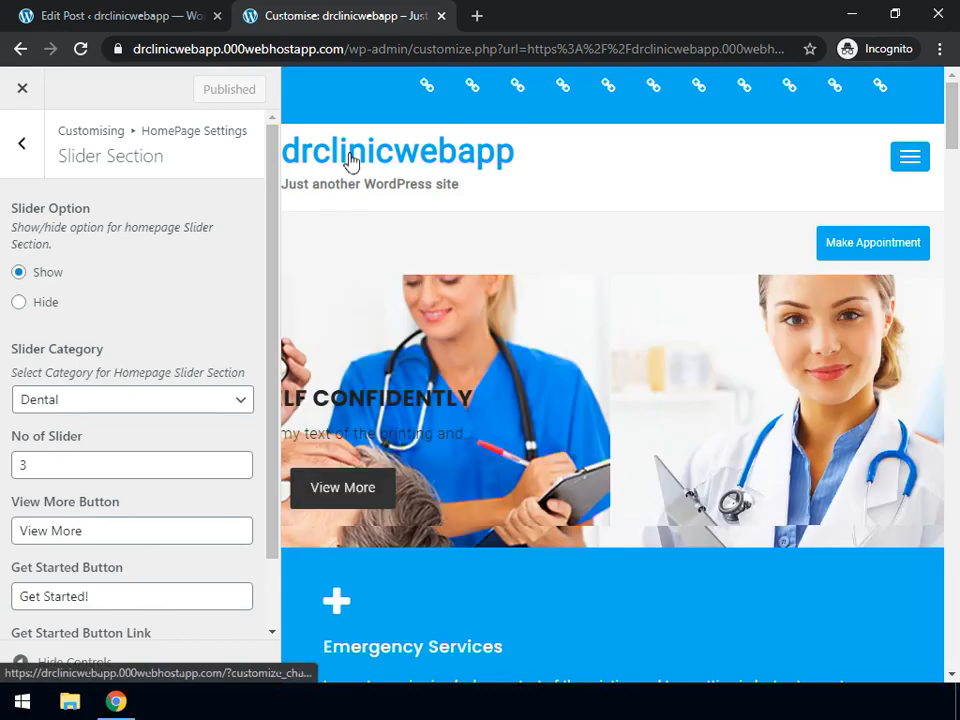
pyautogui.click(405, 168)
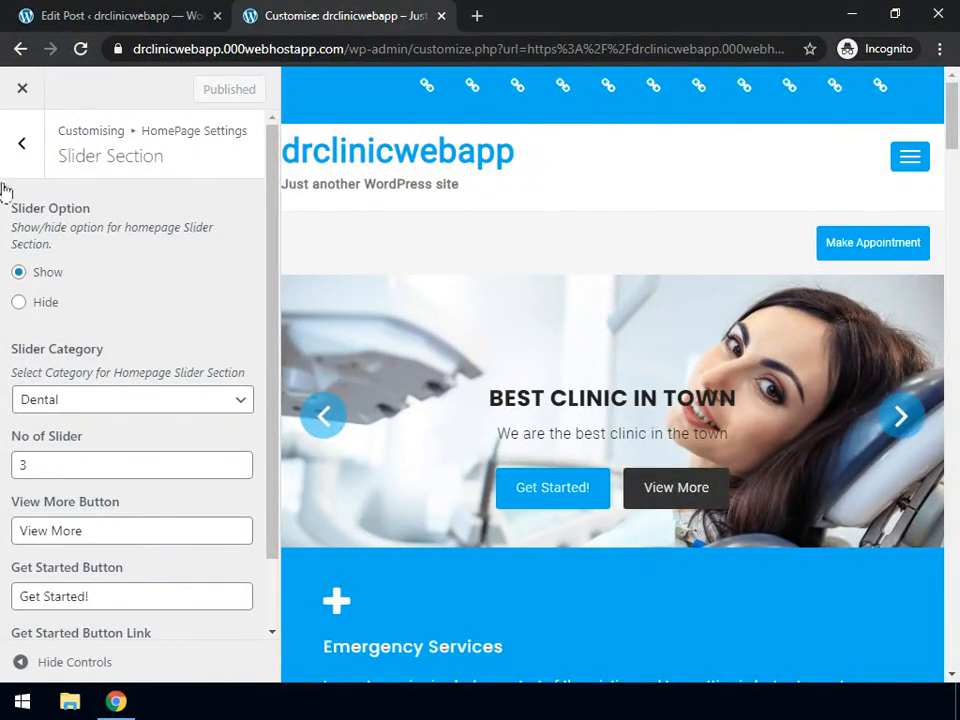
pyautogui.click(30, 166)
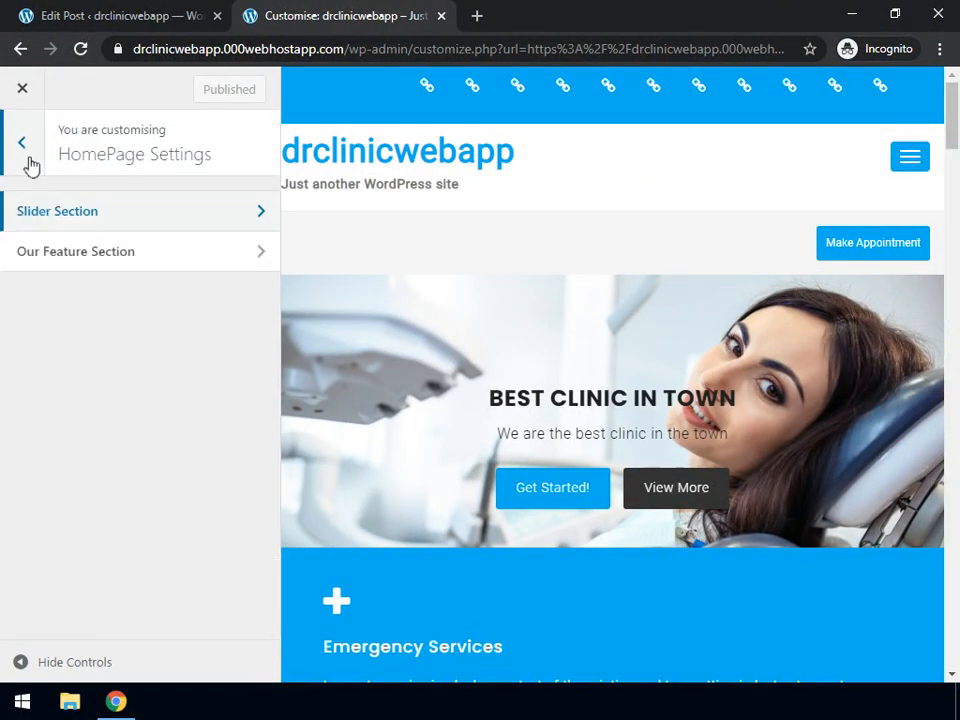
pyautogui.click(30, 166)
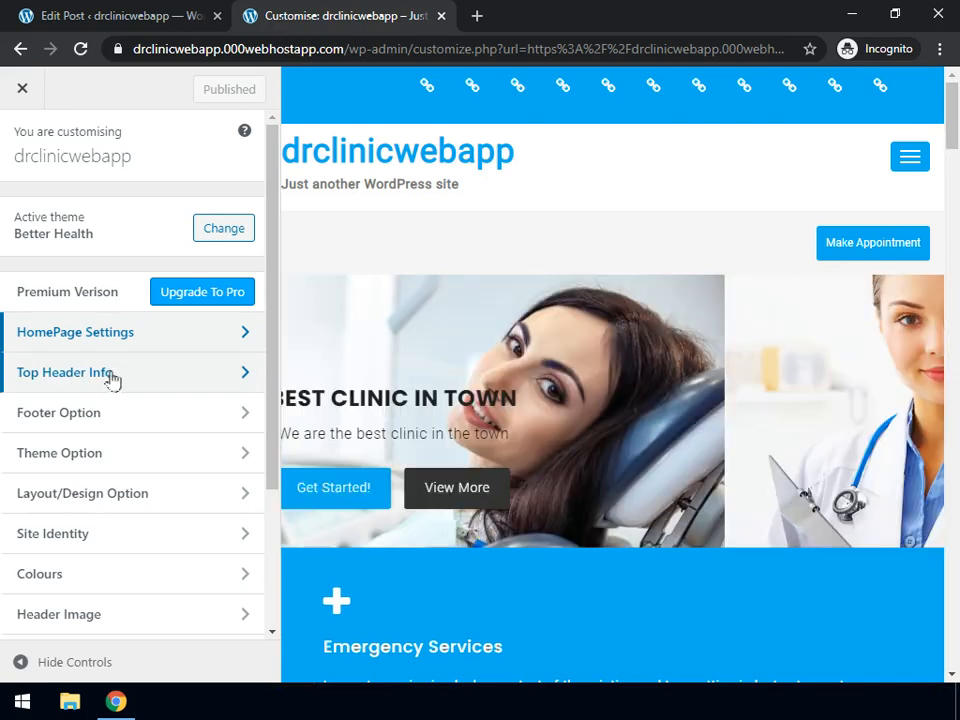
# - Try hiding the Top Header Info section in the preview, and set it back to Show
pyautogui.click(100, 376)
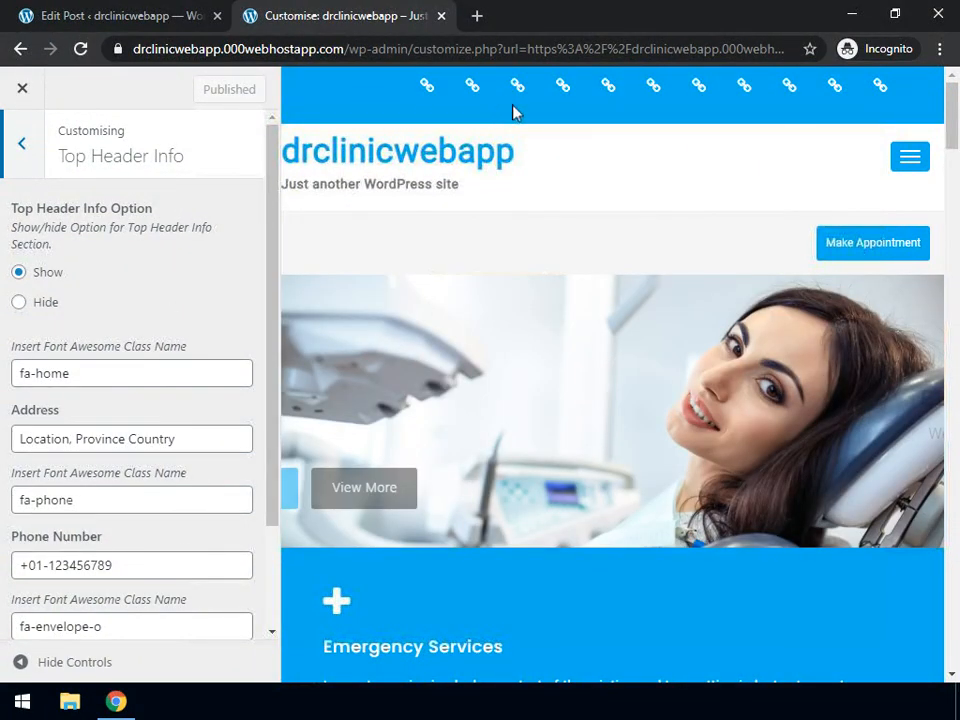
pyautogui.click(19, 303)
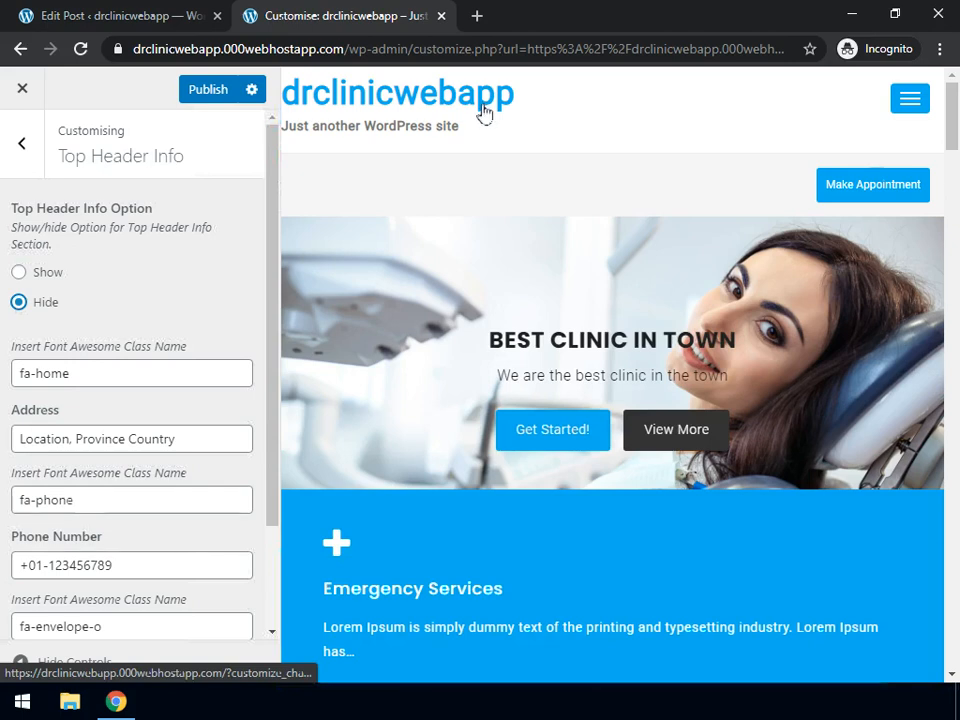
pyautogui.click(18, 273)
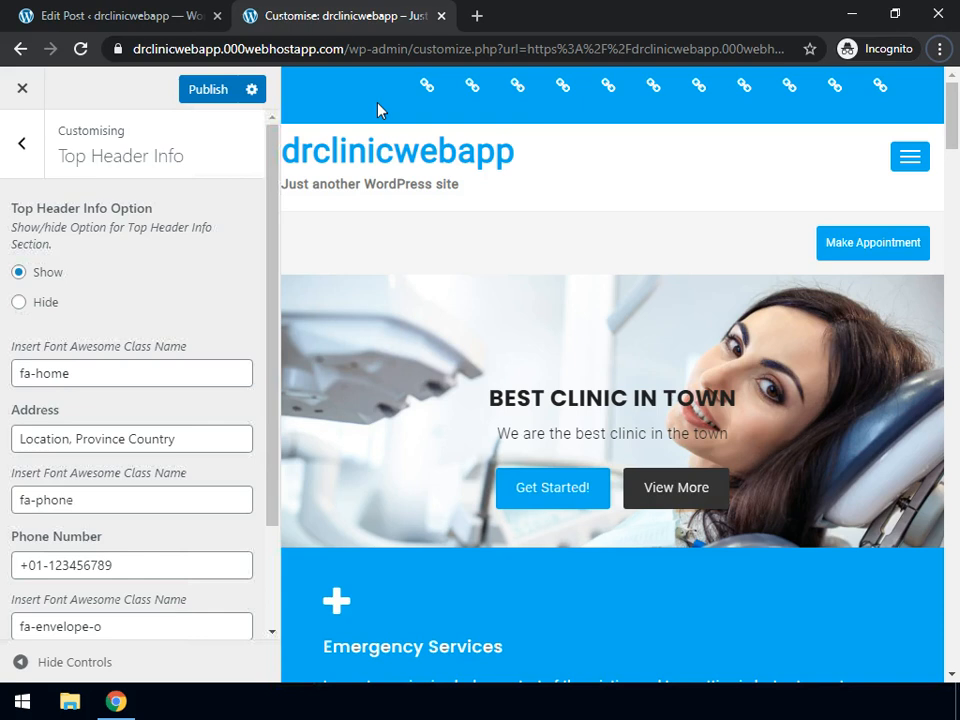
pyautogui.click(18, 150)
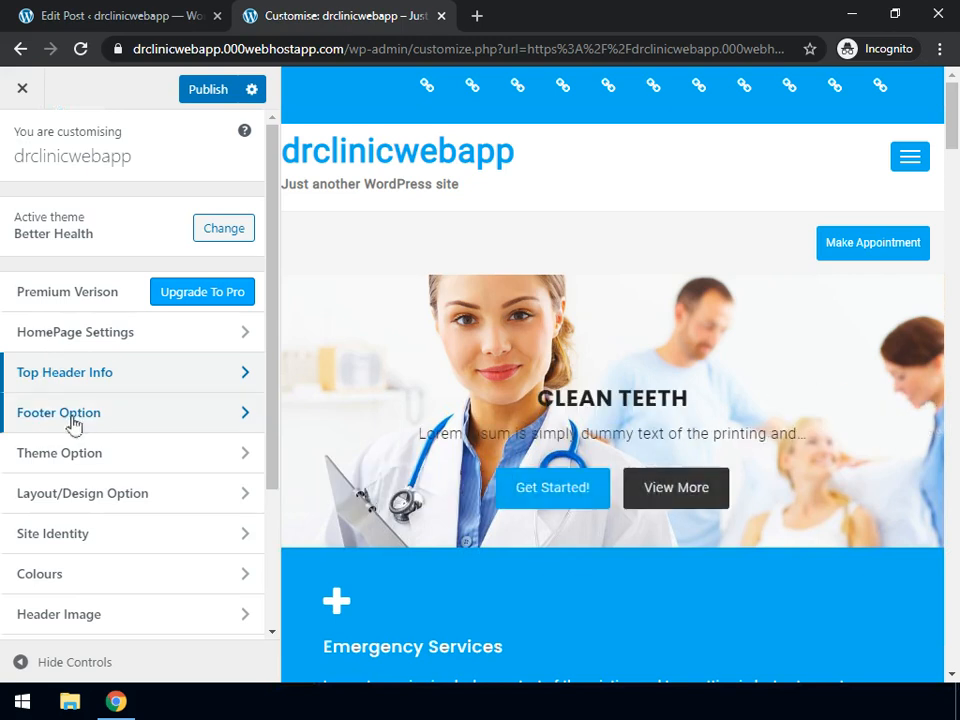
# - Append "drclinic" to the footer's copyright text after "2020" and publish the change
pyautogui.click(81, 425)
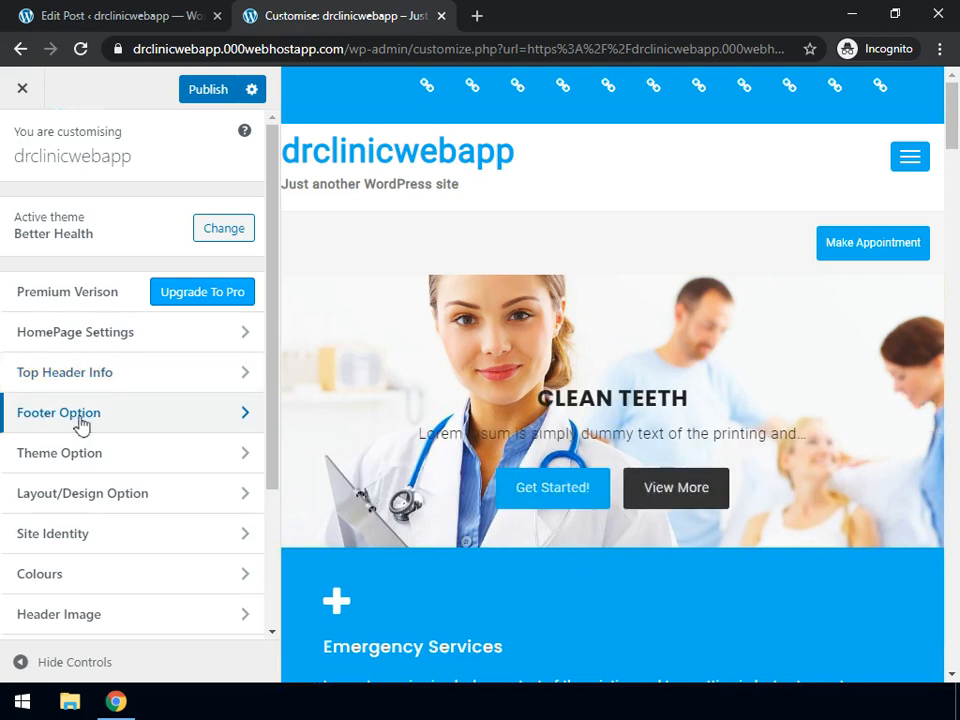
pyautogui.click(81, 425)
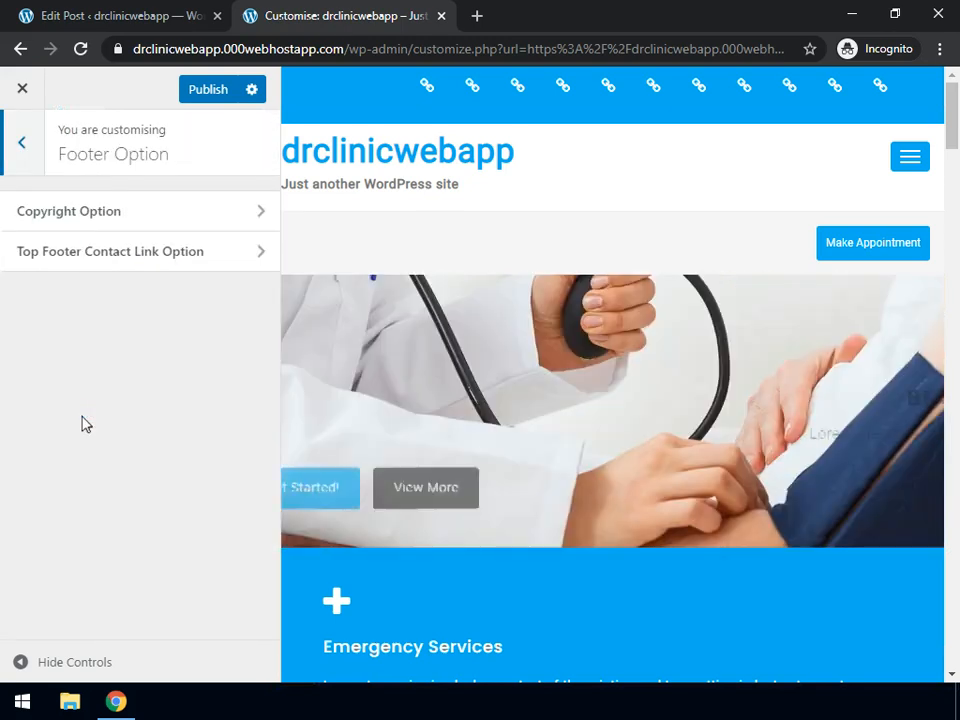
pyautogui.click(87, 213)
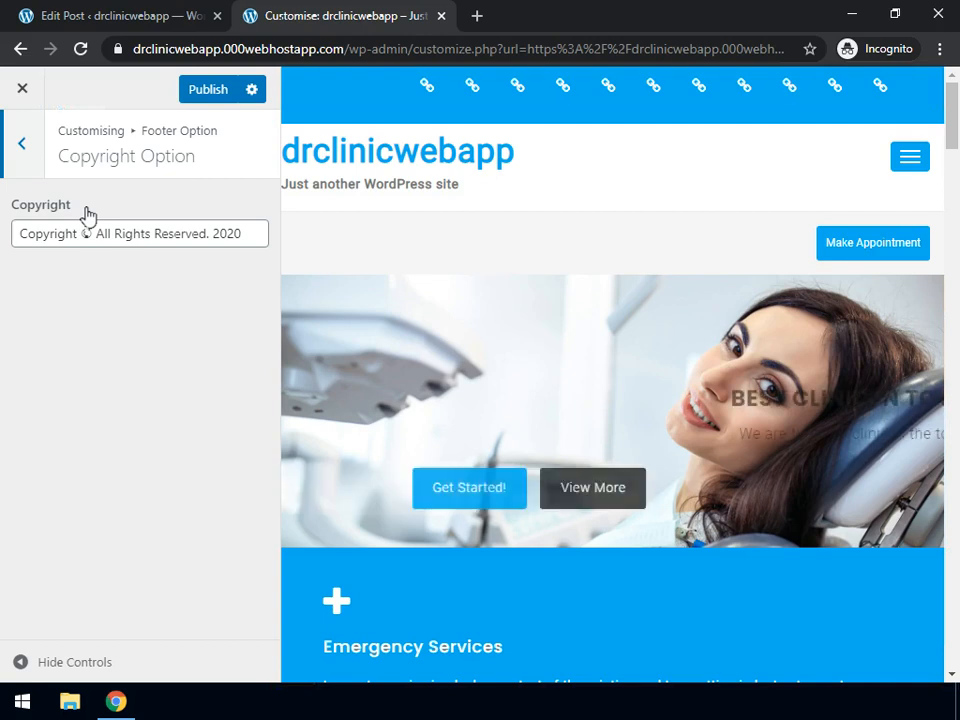
pyautogui.click(41, 232)
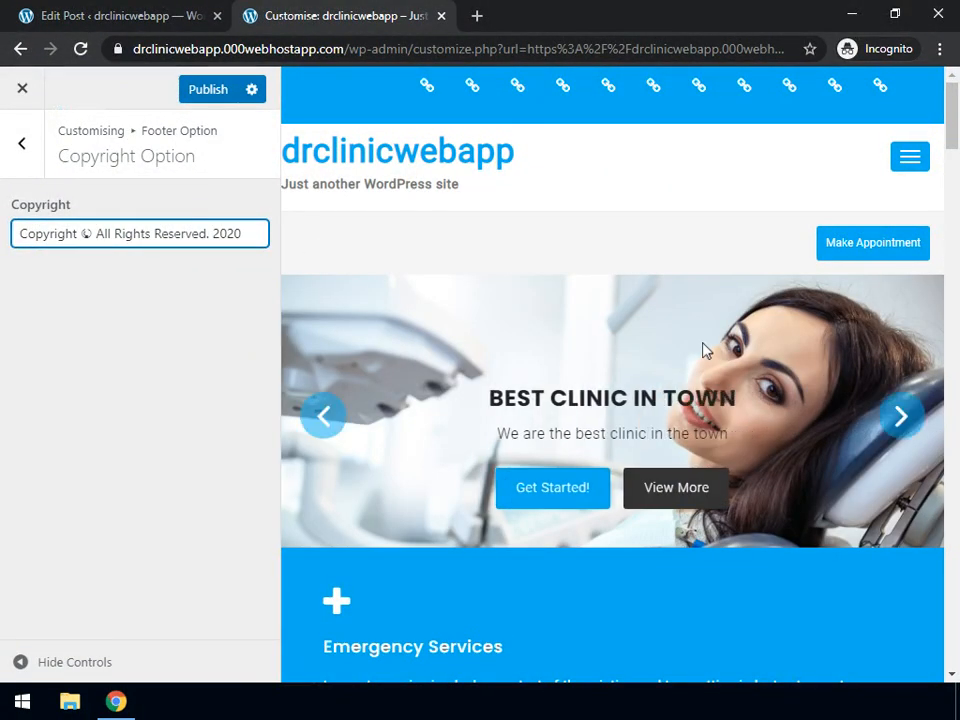
pyautogui.scroll(-4, 703, 350)
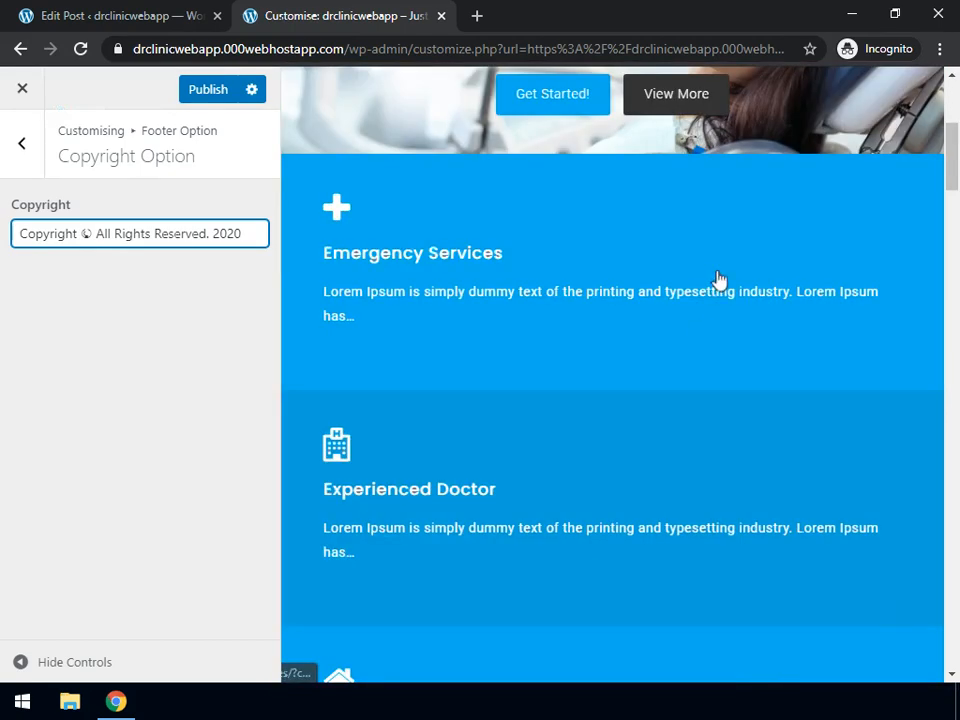
pyautogui.scroll(-20, 718, 278)
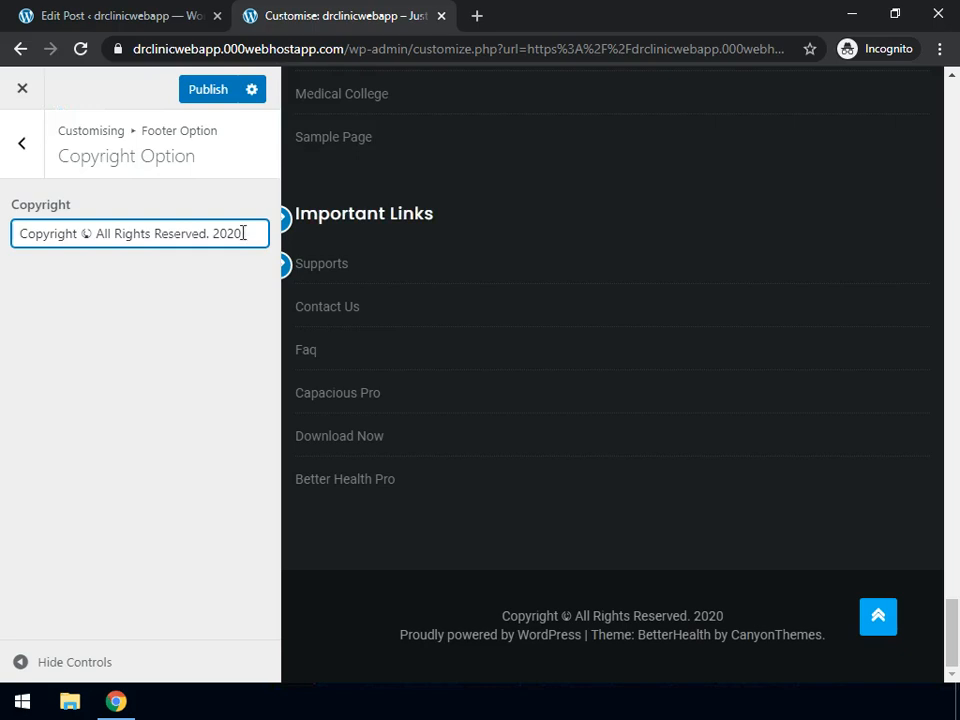
pyautogui.write('drclinic')
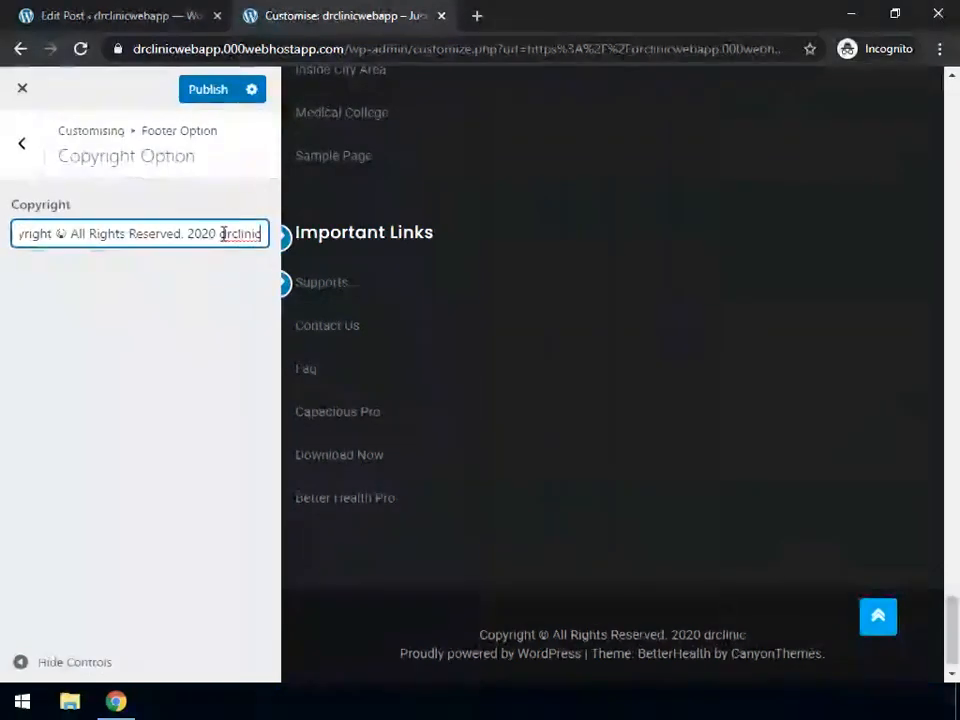
pyautogui.click(203, 88)
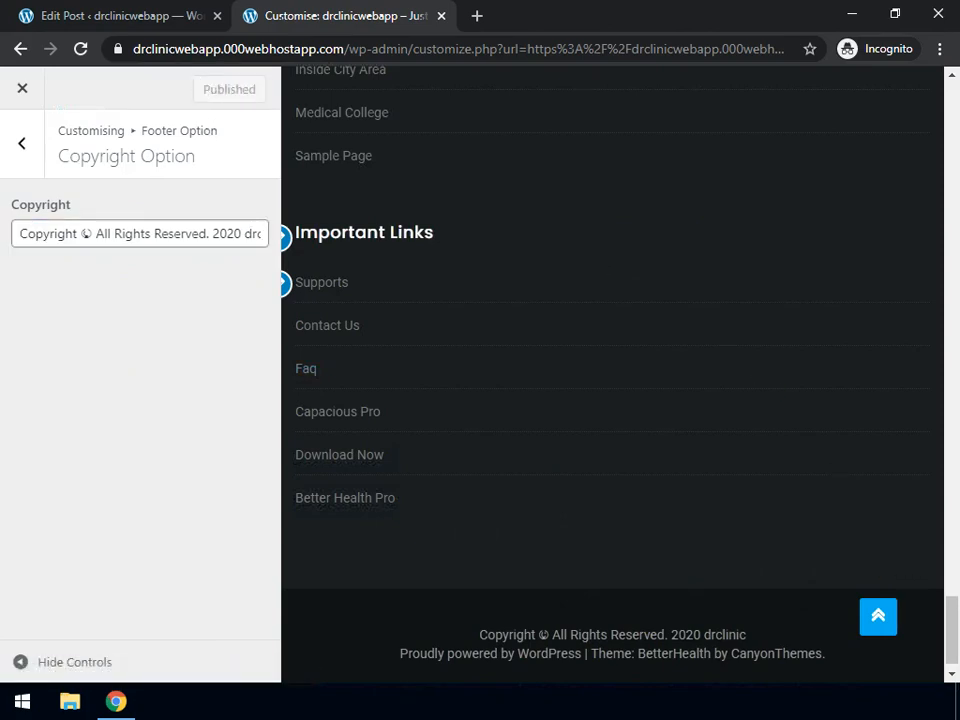
# - Leave the footer settings and open the Color Options of the theme
pyautogui.moveTo(951, 650); pyautogui.dragTo(951, 96)
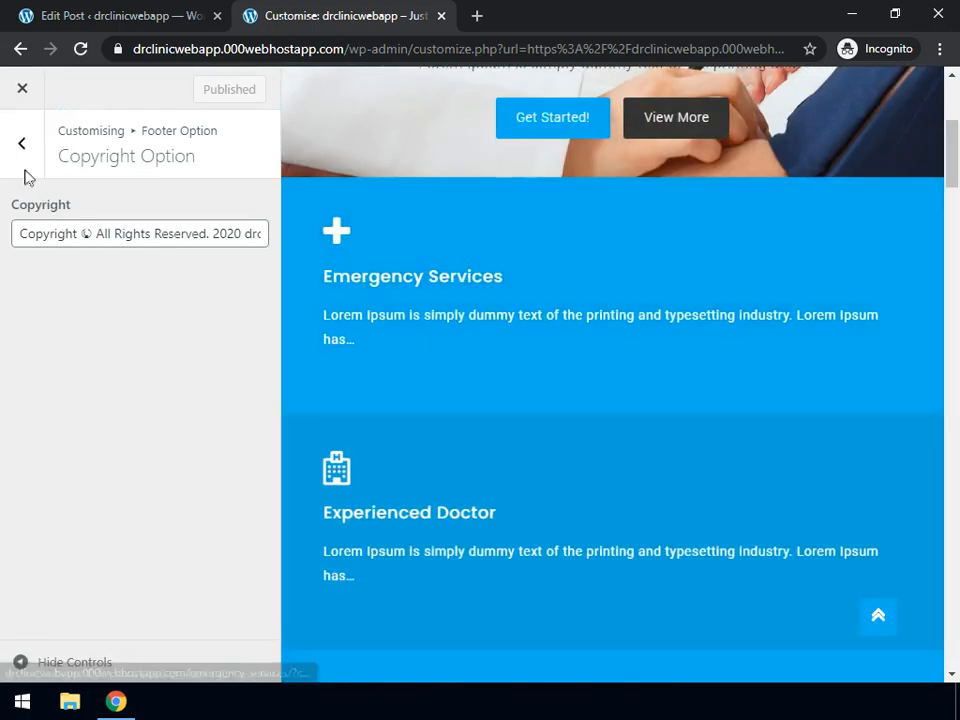
pyautogui.click(14, 145)
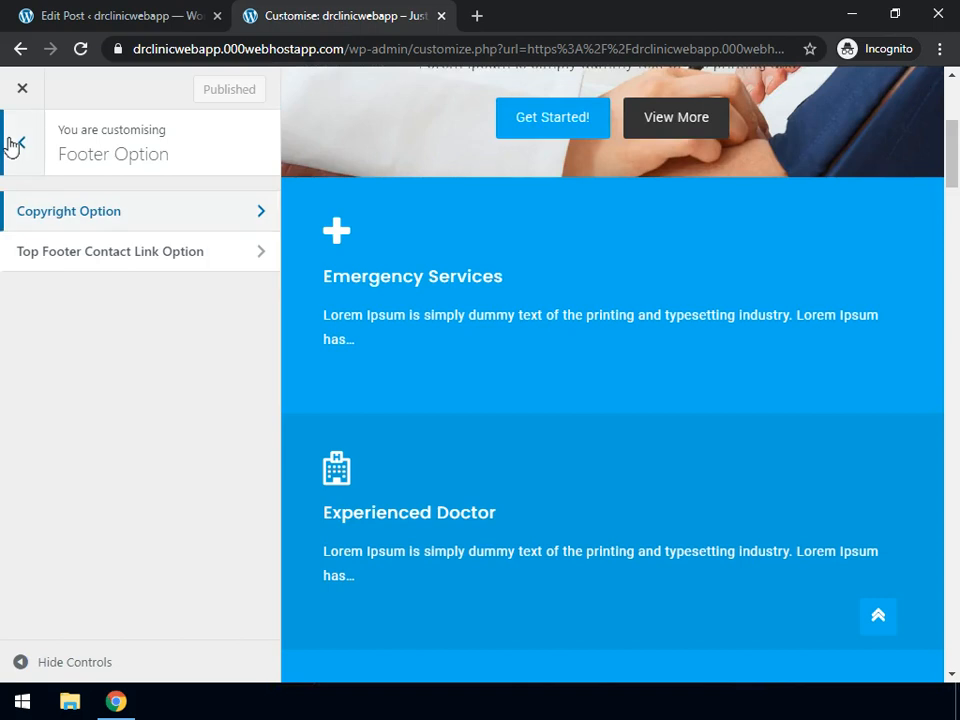
pyautogui.click(14, 145)
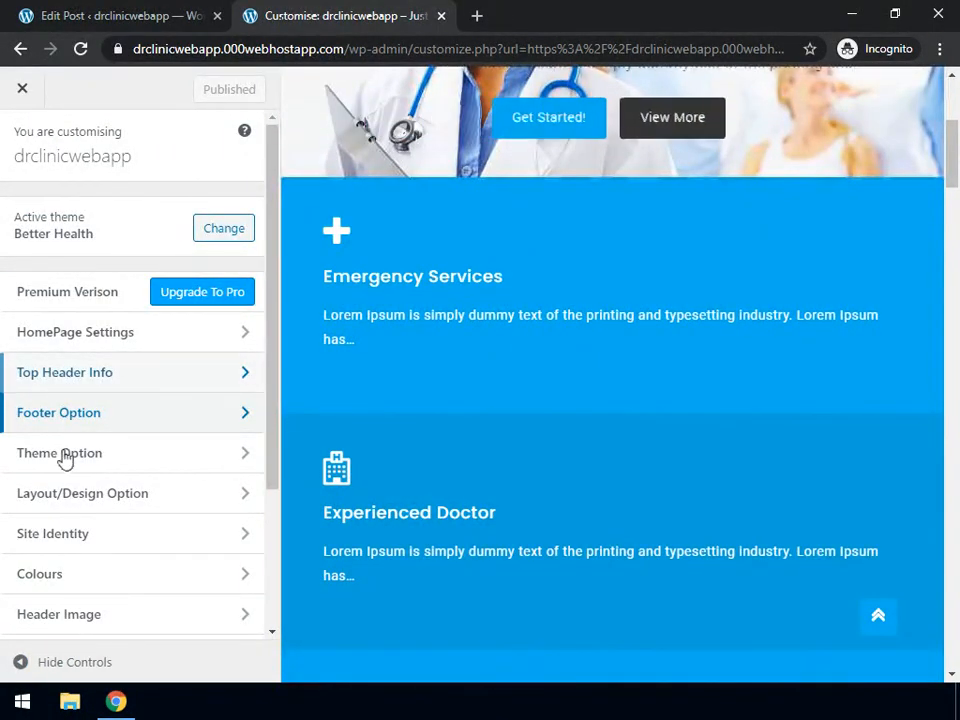
pyautogui.click(64, 455)
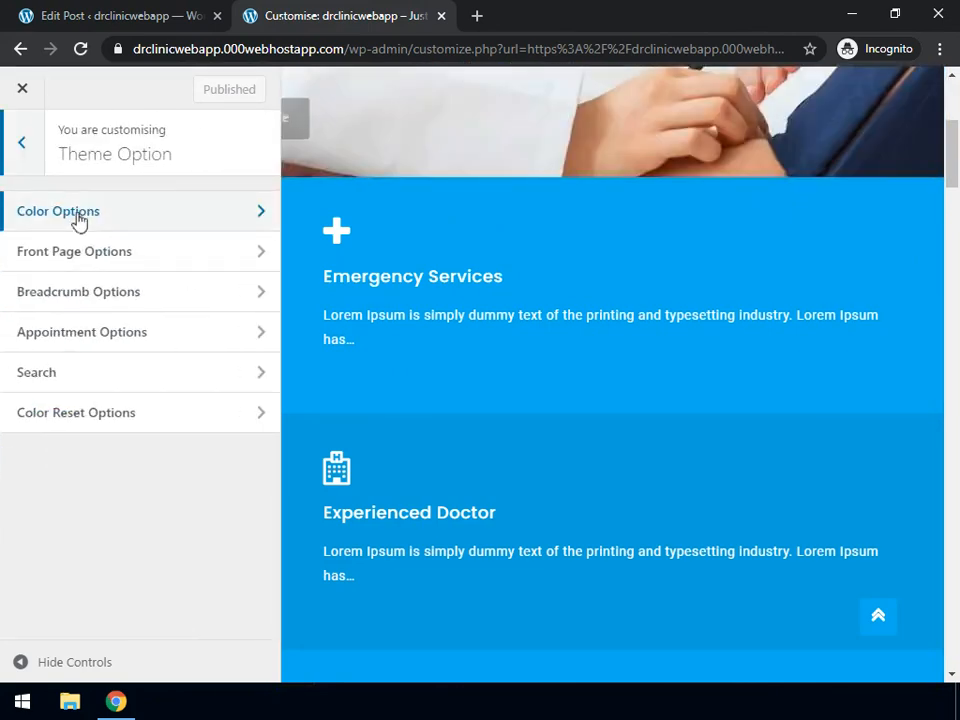
pyautogui.click(79, 219)
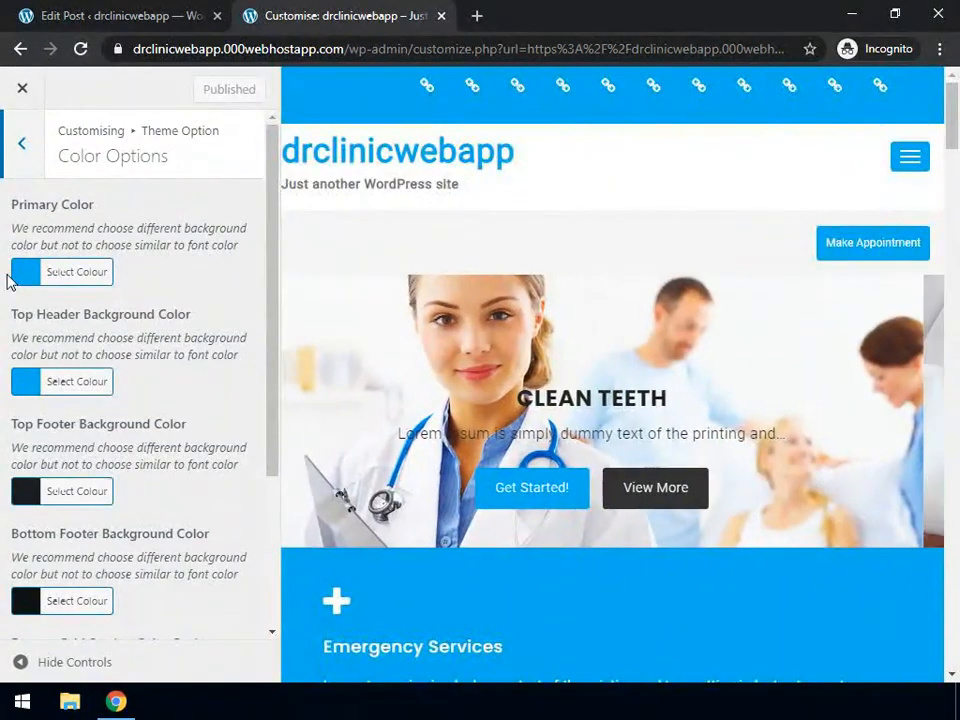
# - Try dark blue and red #dd3333 as the Primary Color, and restore its default
pyautogui.click(68, 275)
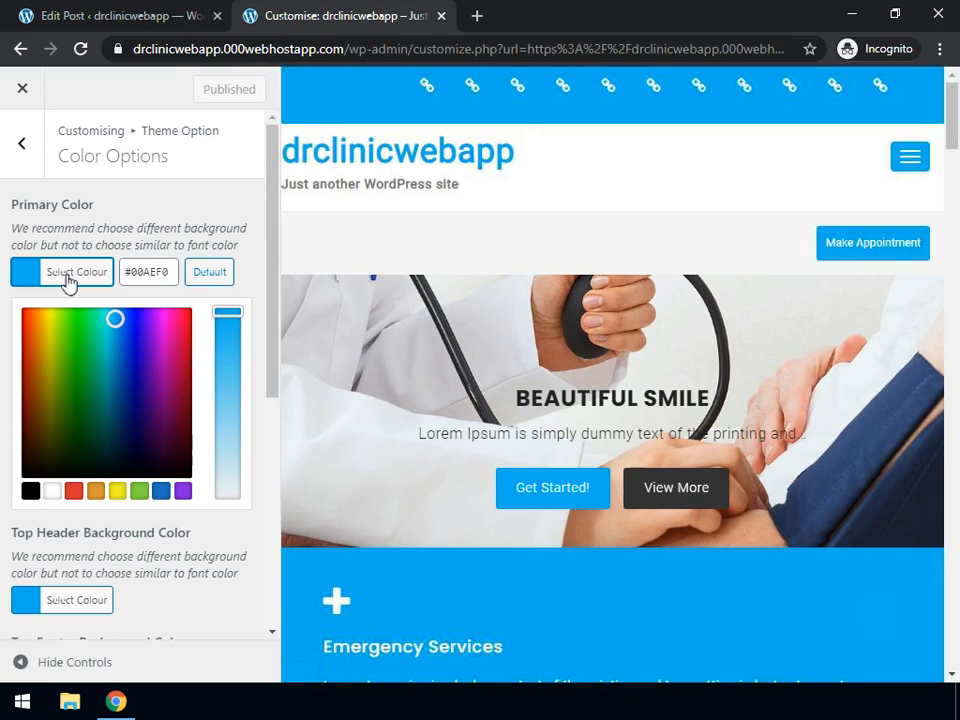
pyautogui.click(124, 374)
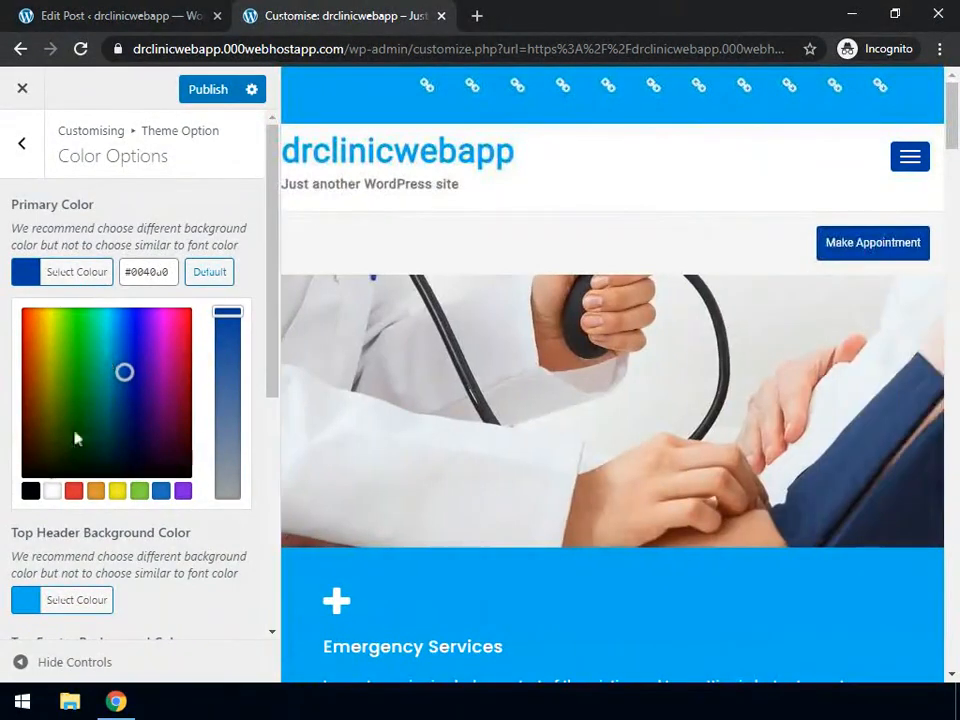
pyautogui.click(73, 490)
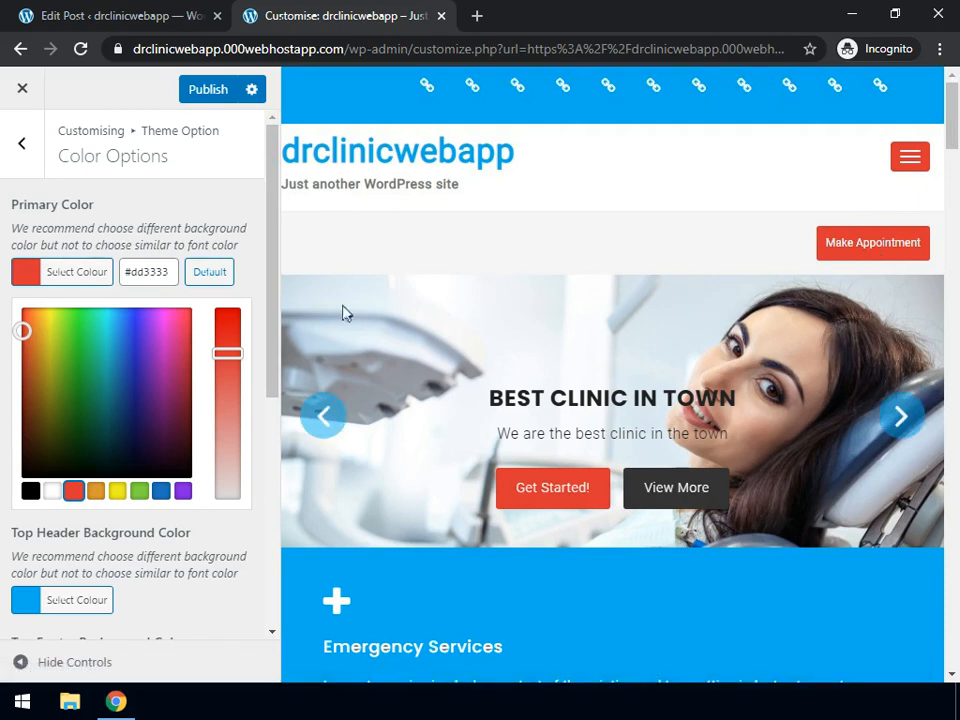
pyautogui.click(212, 274)
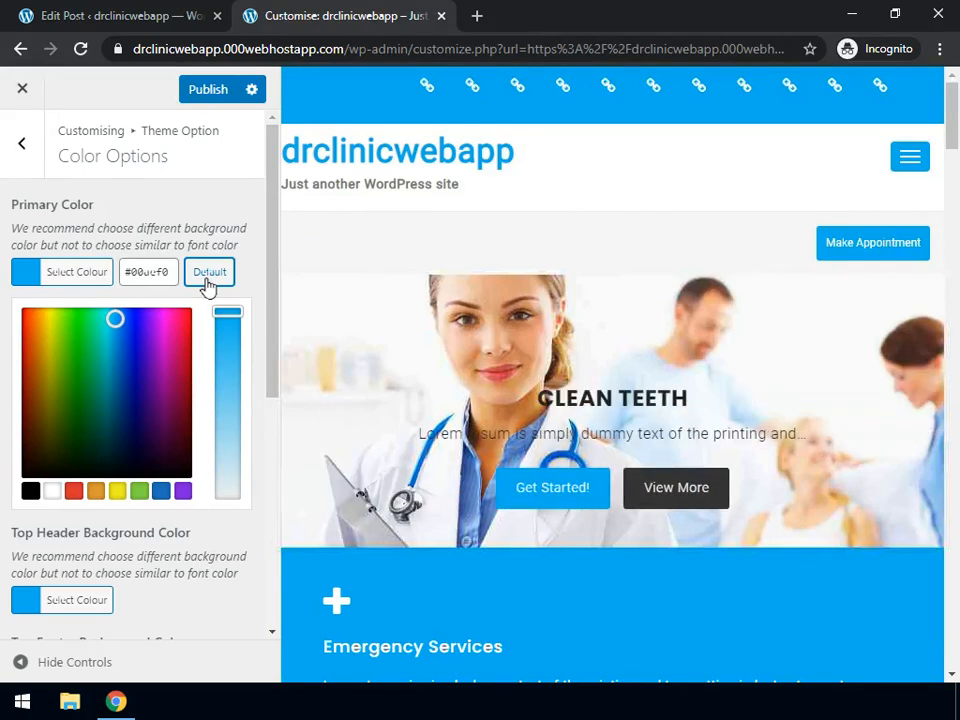
# - Try yellow #eeee22 and blue #1e73be as the Top Header Background Color, and restore its default
pyautogui.scroll(-3, 207, 285)
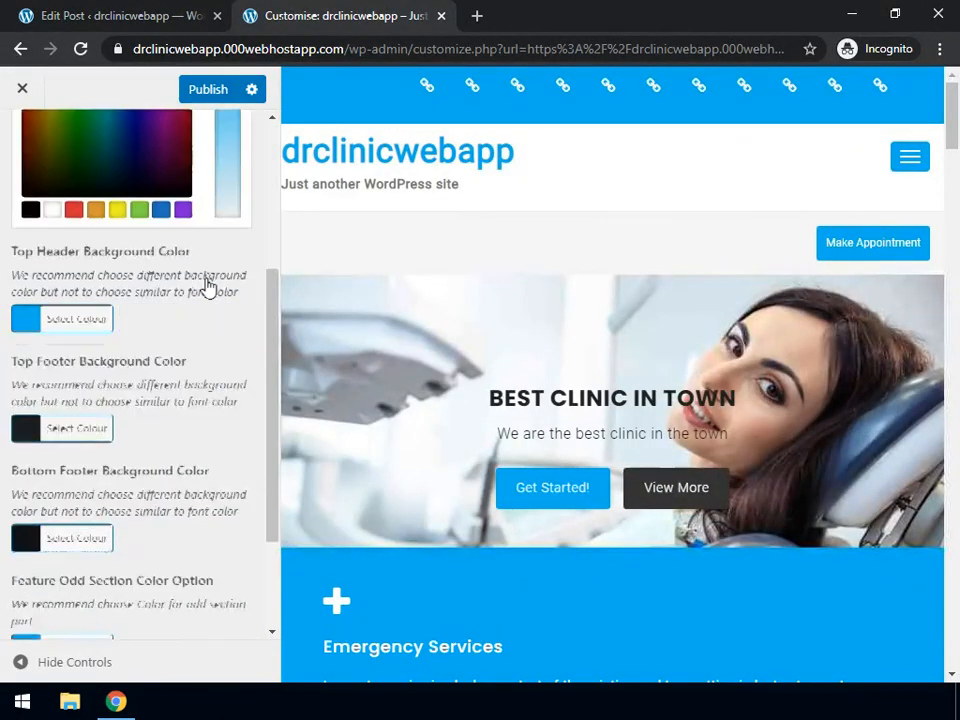
pyautogui.click(62, 320)
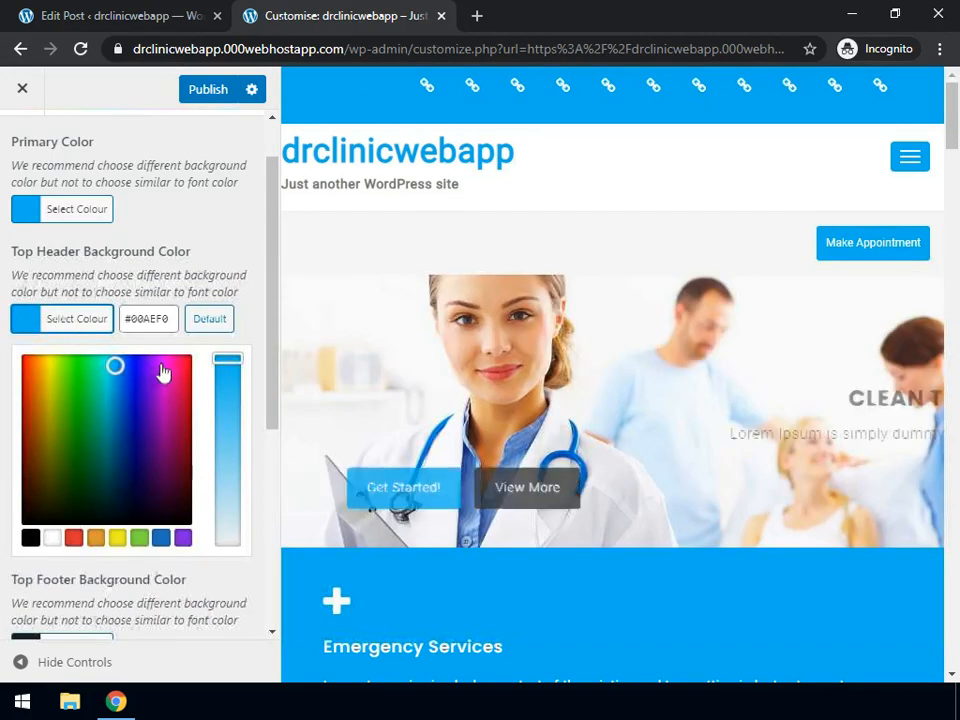
pyautogui.click(117, 540)
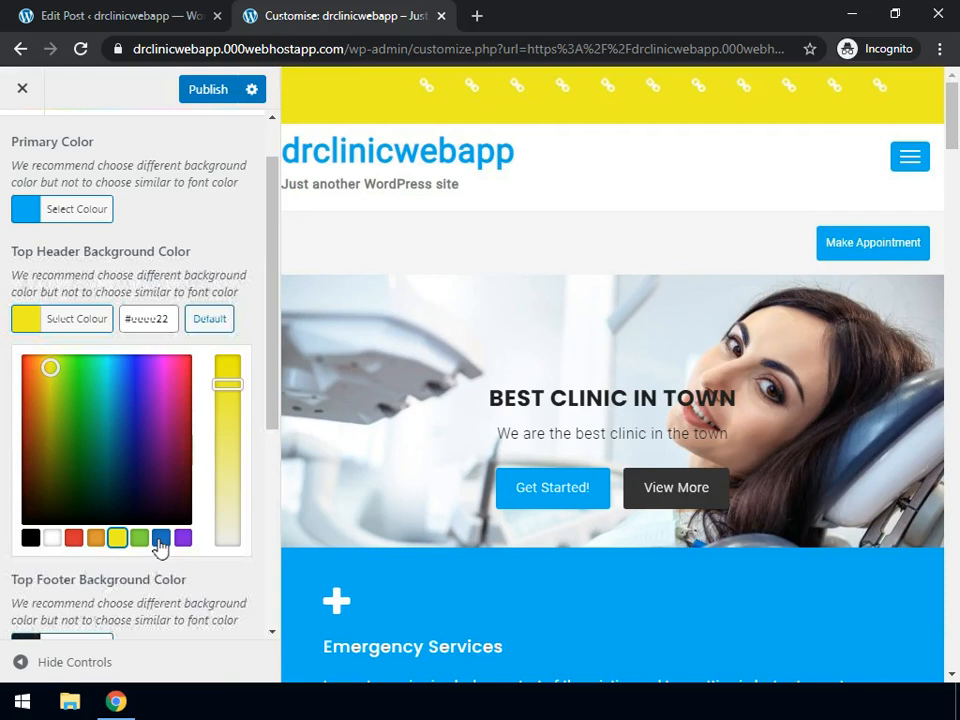
pyautogui.click(160, 545)
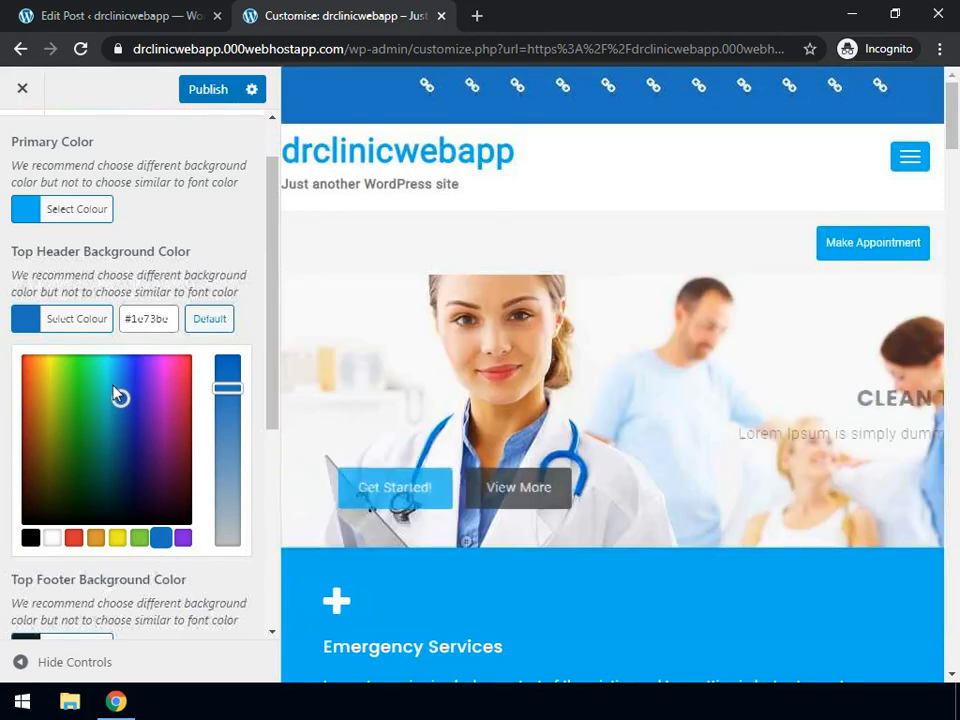
pyautogui.click(210, 326)
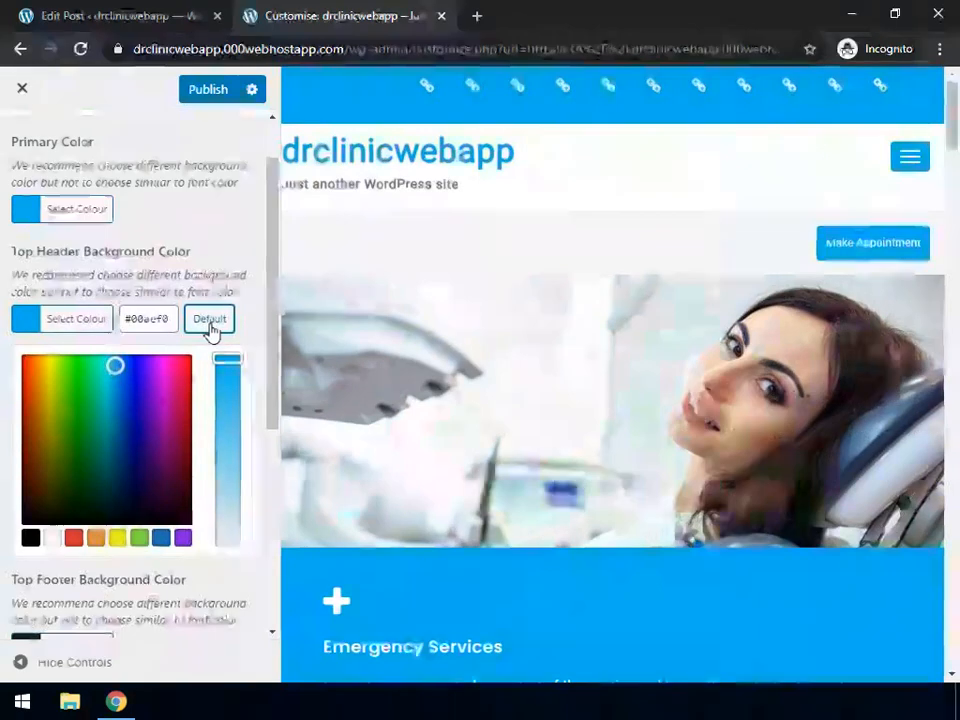
# - Set the Feature Odd Section Color Option to red #f90031
pyautogui.scroll(-4, 210, 330)
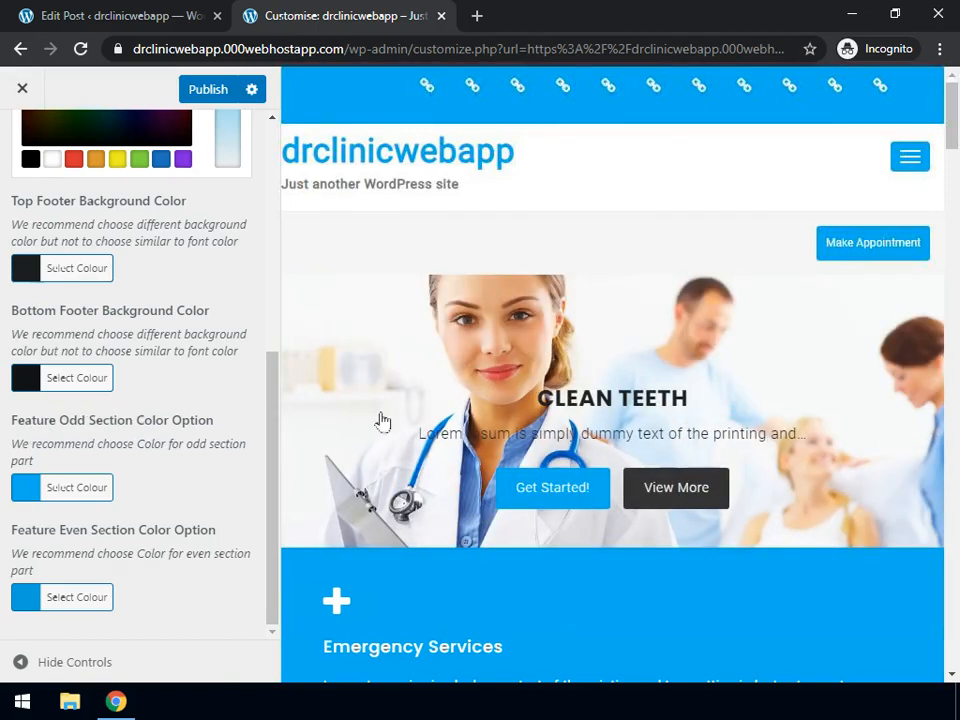
pyautogui.moveTo(383, 420)
pyautogui.scroll(-4, 381, 421)
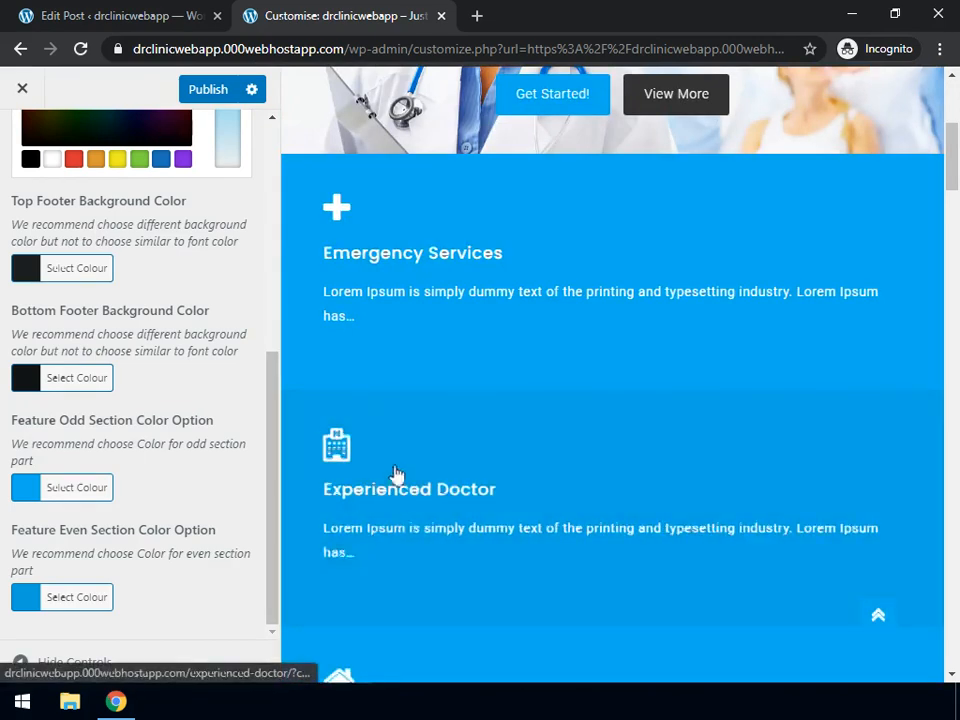
pyautogui.scroll(-3, 462, 484)
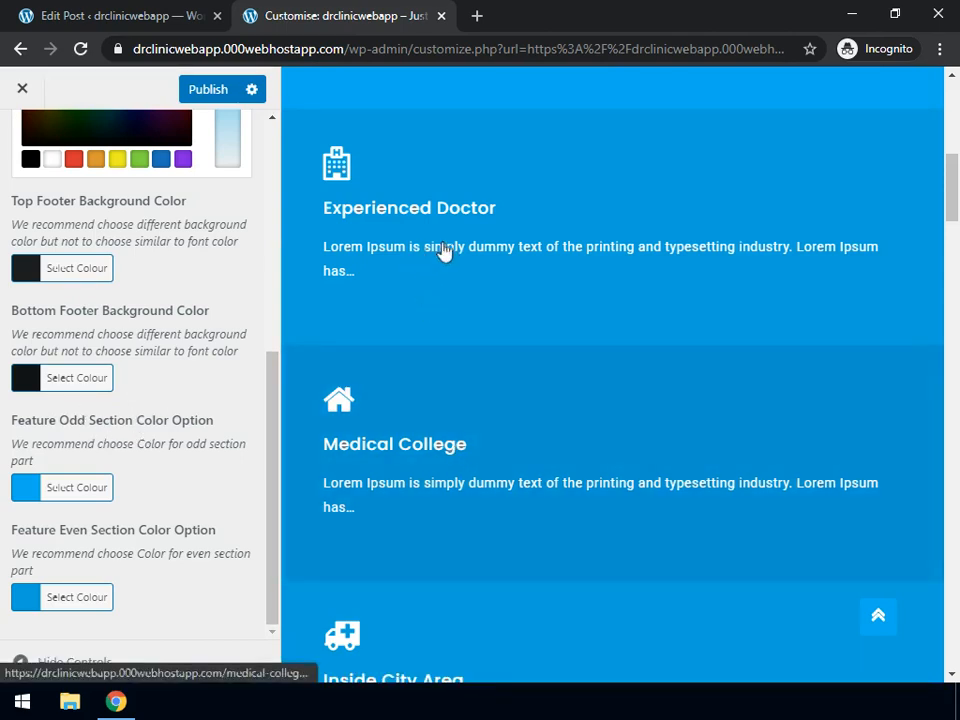
pyautogui.scroll(-2, 432, 250)
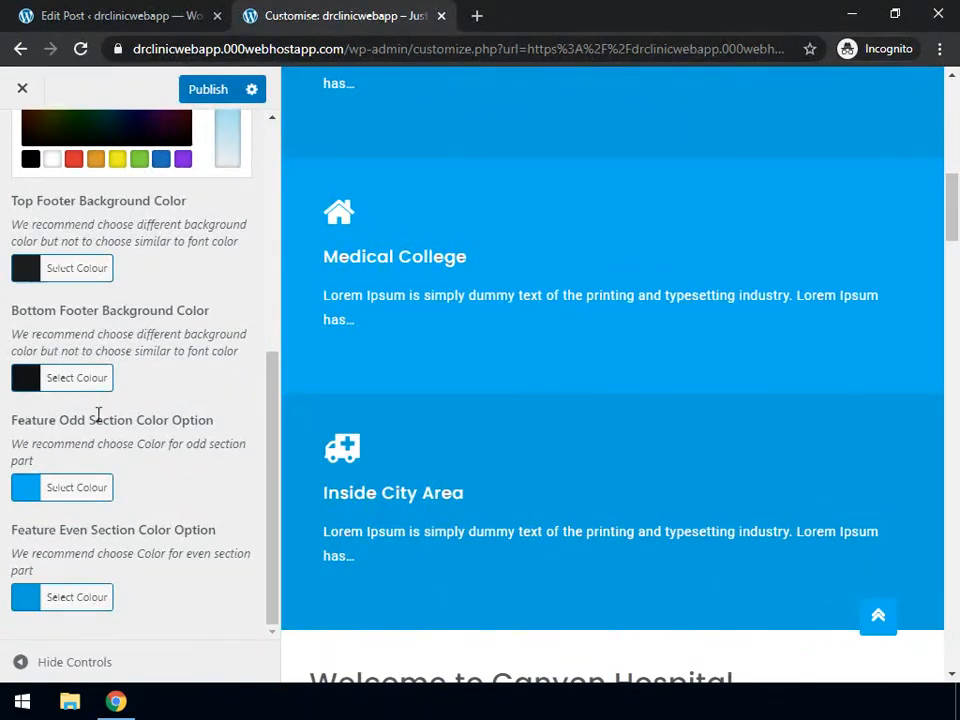
pyautogui.click(72, 489)
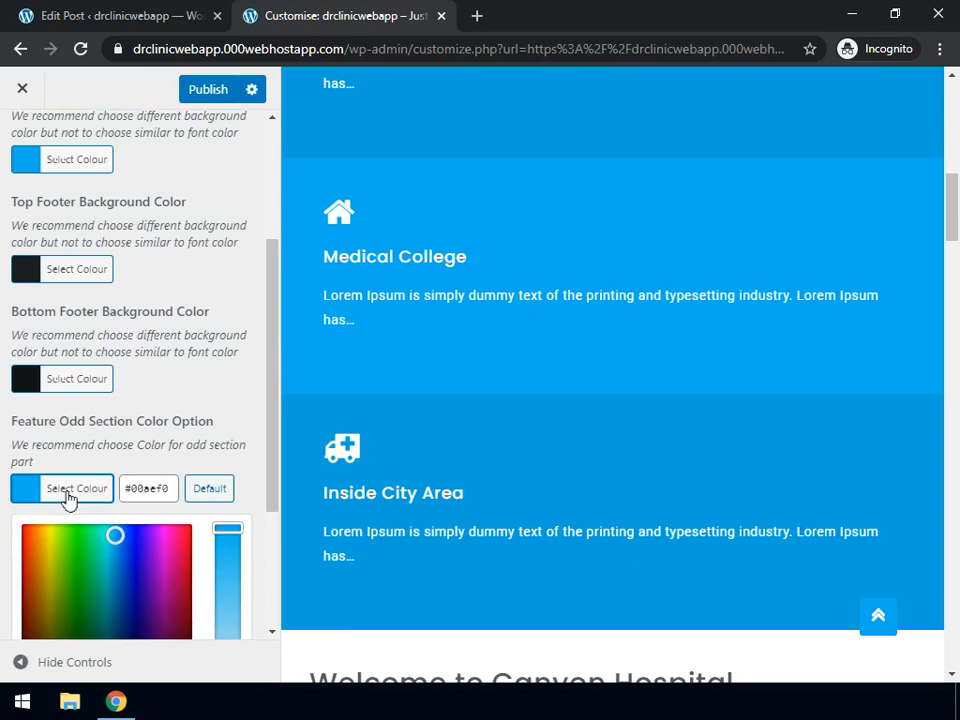
pyautogui.click(187, 528)
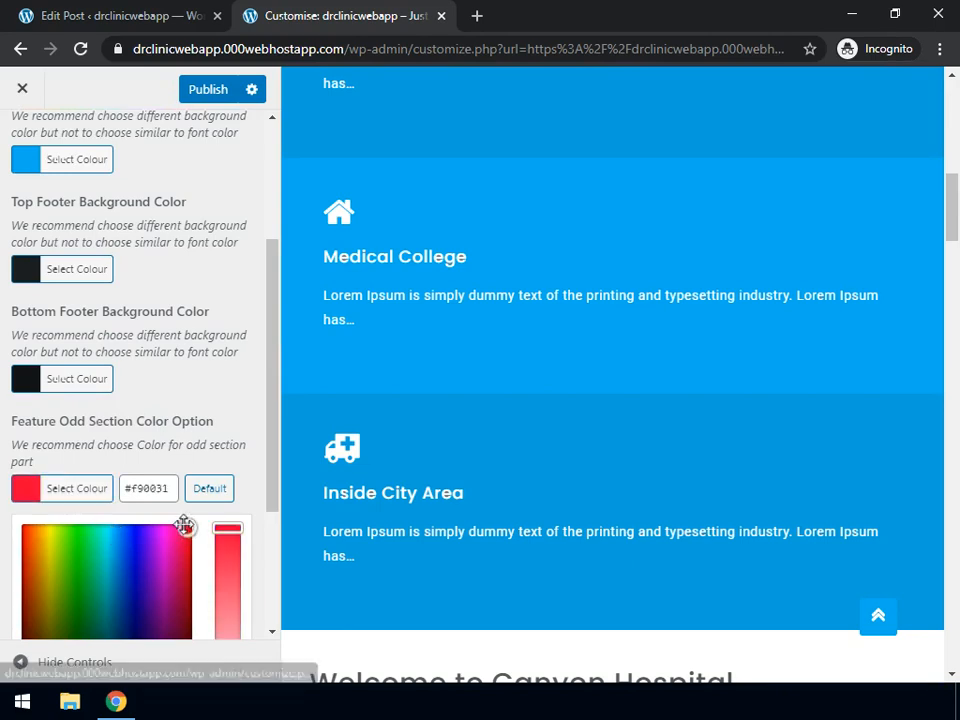
# - Set the Feature Even Section Color Option to the purple preset #8224e3
pyautogui.scroll(-2, 196, 407)
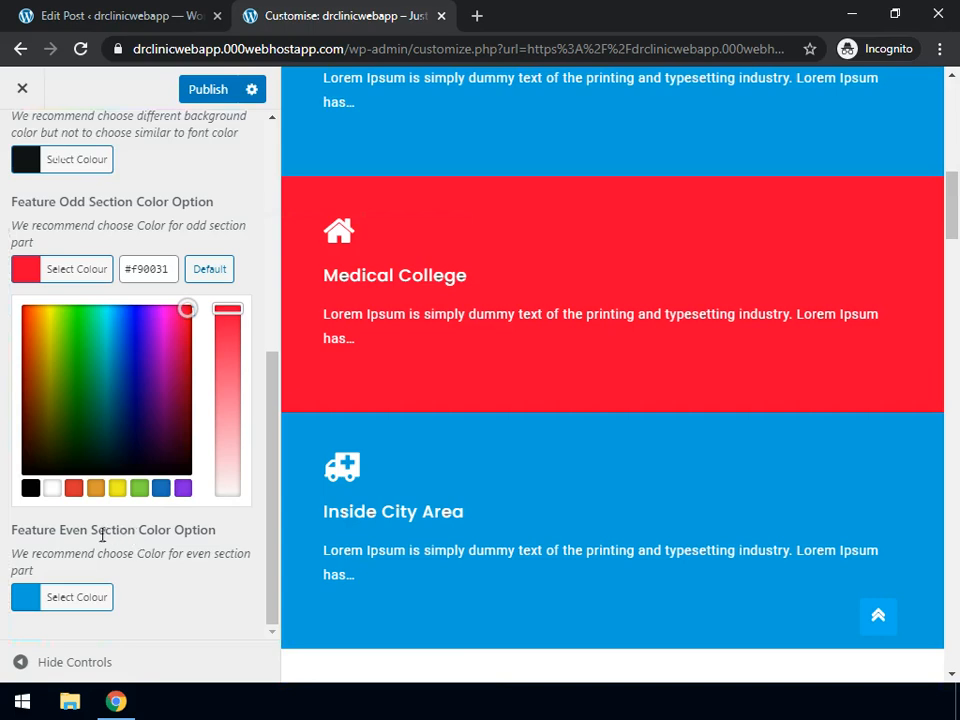
pyautogui.click(50, 598)
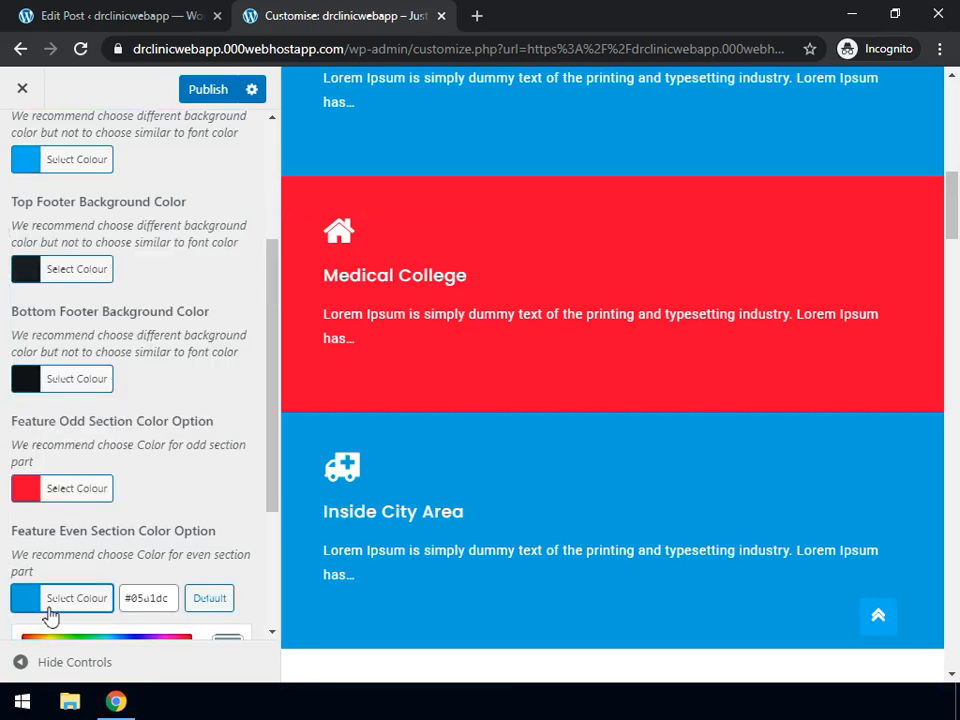
pyautogui.scroll(-2, 150, 578)
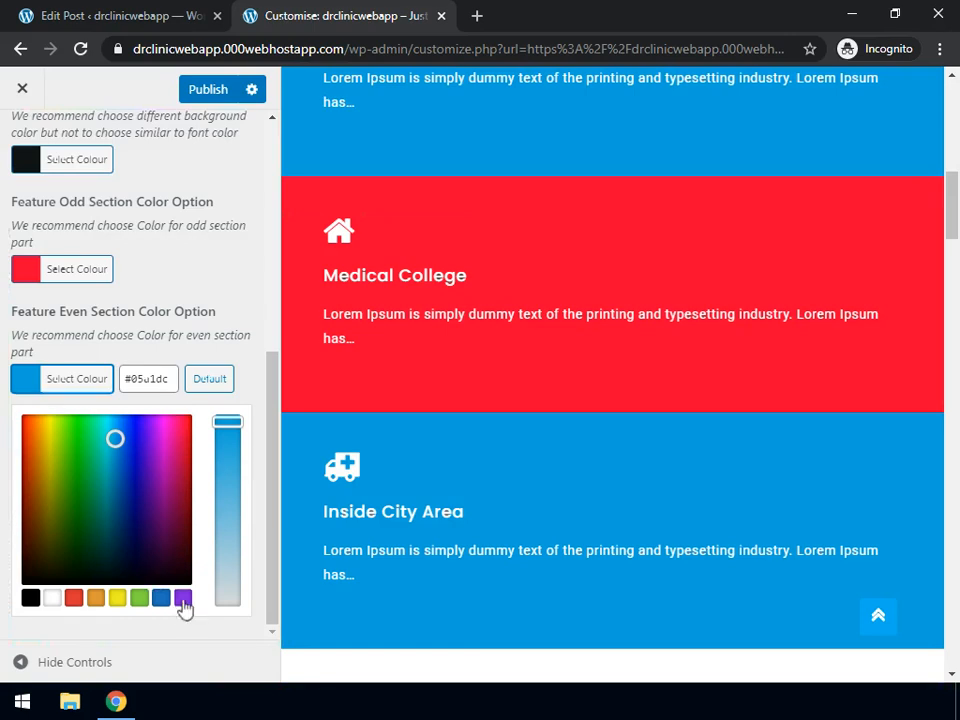
pyautogui.click(184, 600)
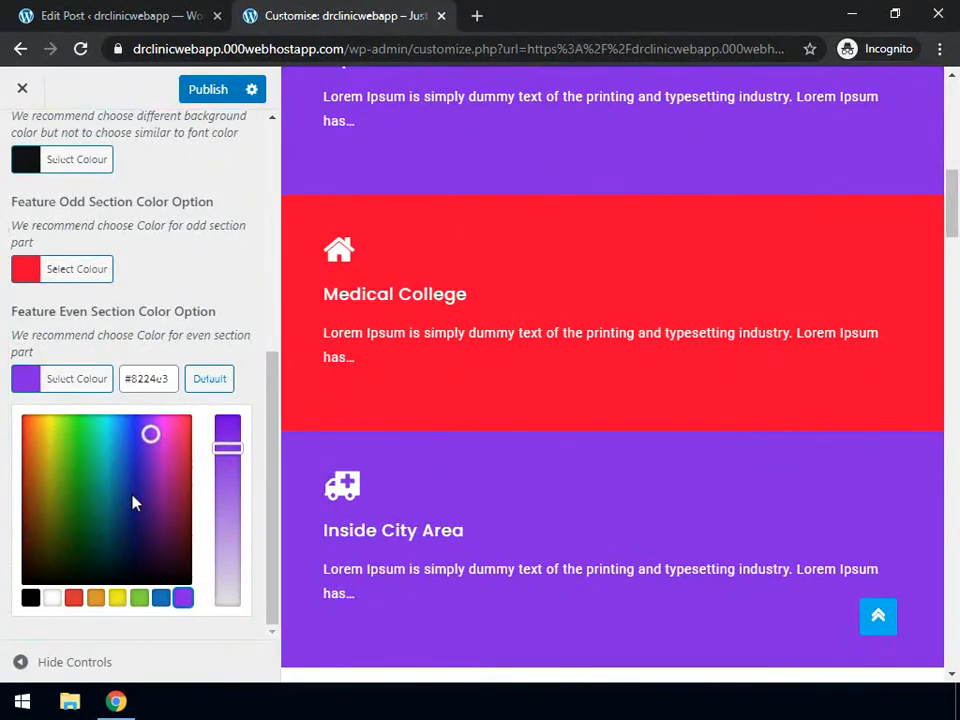
# - Check the feature sections in a full-width preview without the controls, restore the controls and publish the colour changes
pyautogui.click(22, 670)
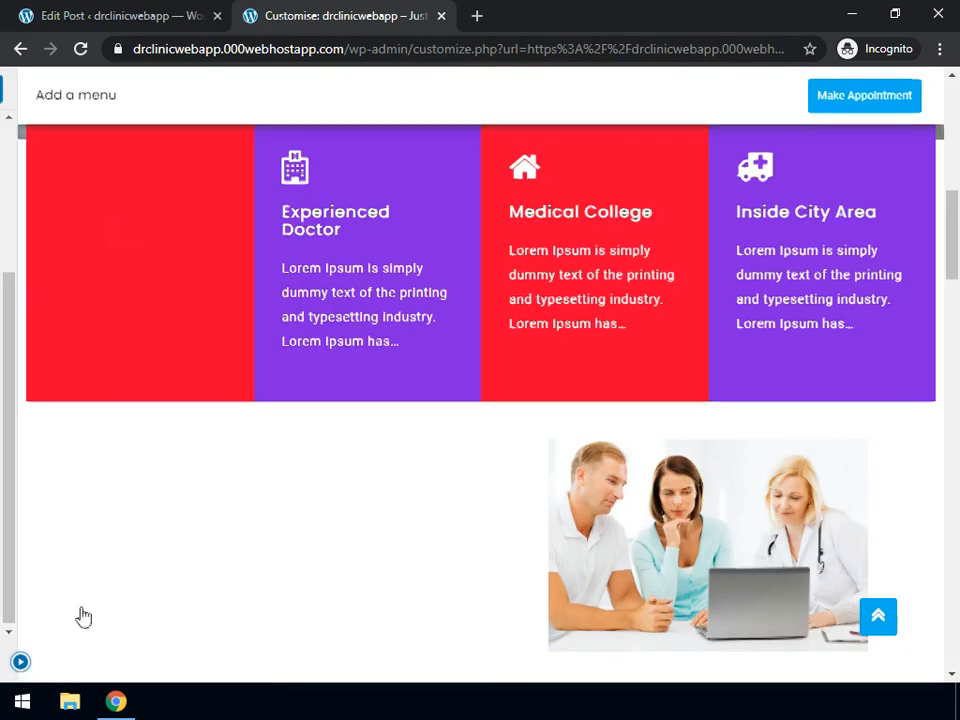
pyautogui.scroll(1, 365, 498)
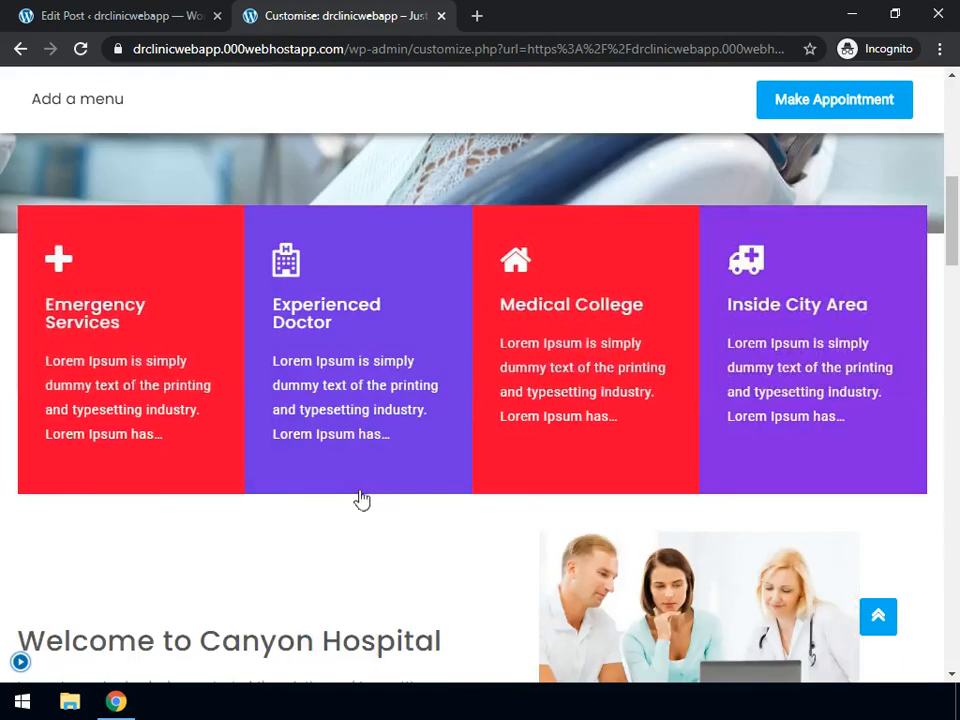
pyautogui.scroll(5, 362, 499)
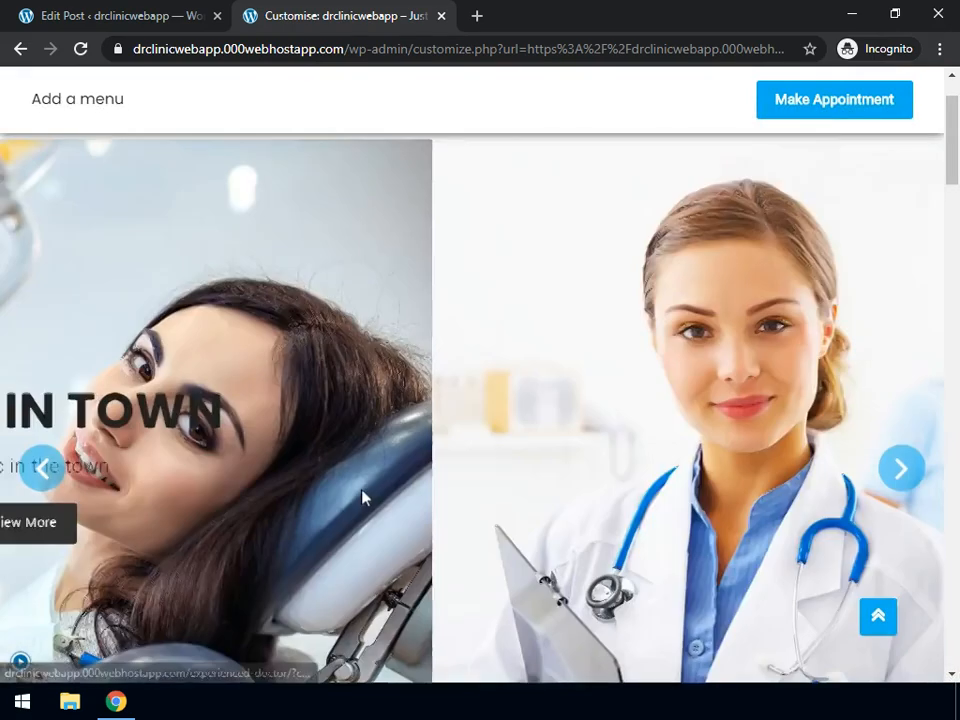
pyautogui.scroll(-4, 362, 497)
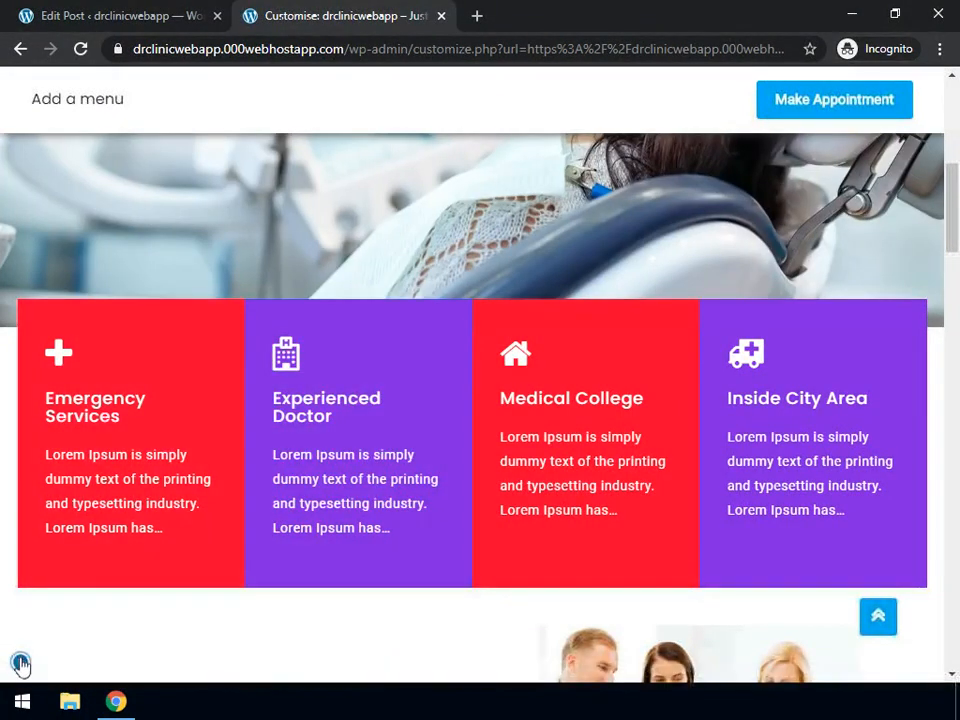
pyautogui.click(21, 664)
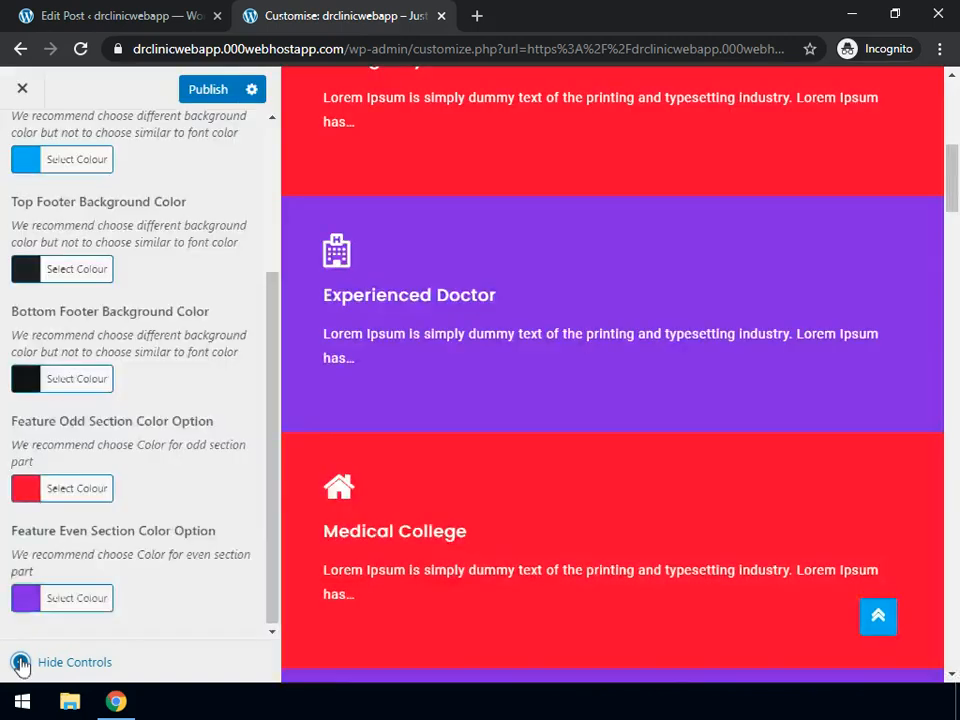
pyautogui.click(204, 96)
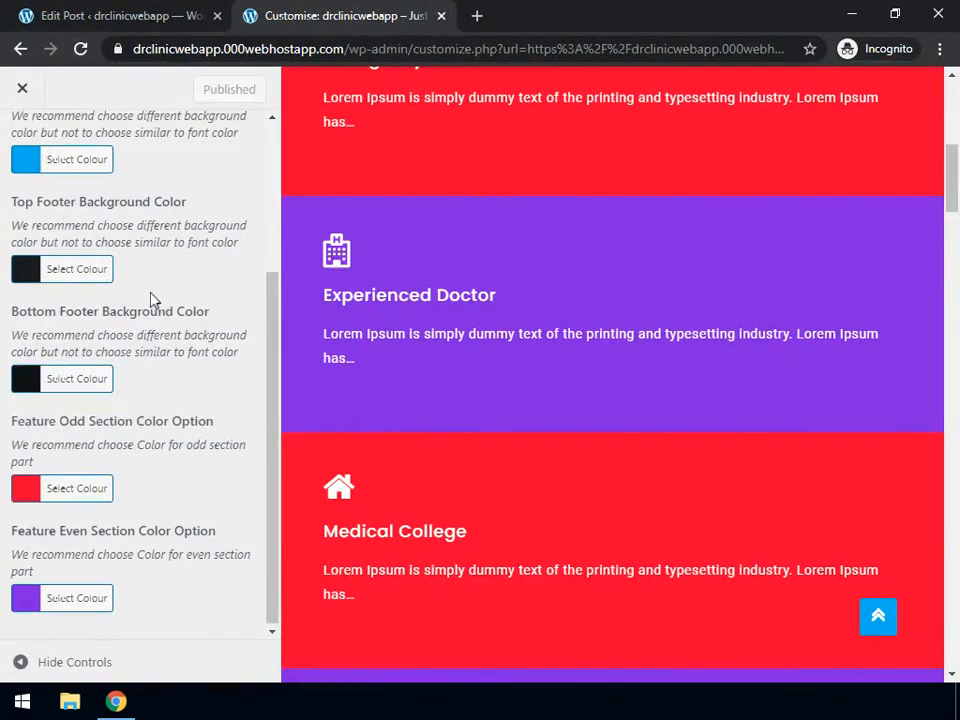
# - Leave the Color Options and Theme Option settings and return to the main customisation list
pyautogui.scroll(5, 150, 300)
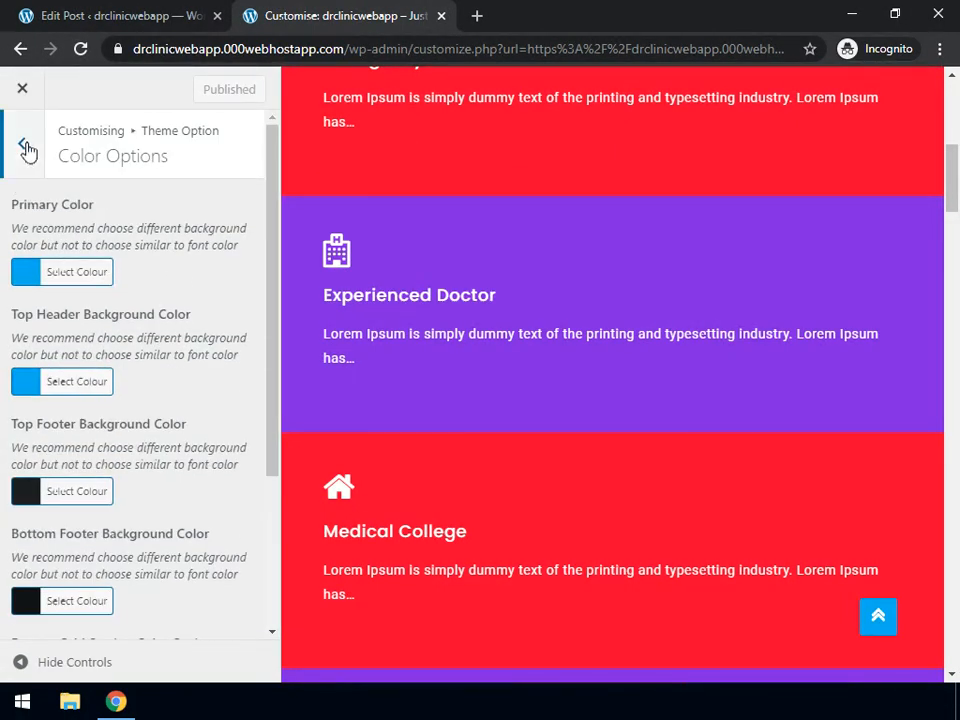
pyautogui.click(24, 147)
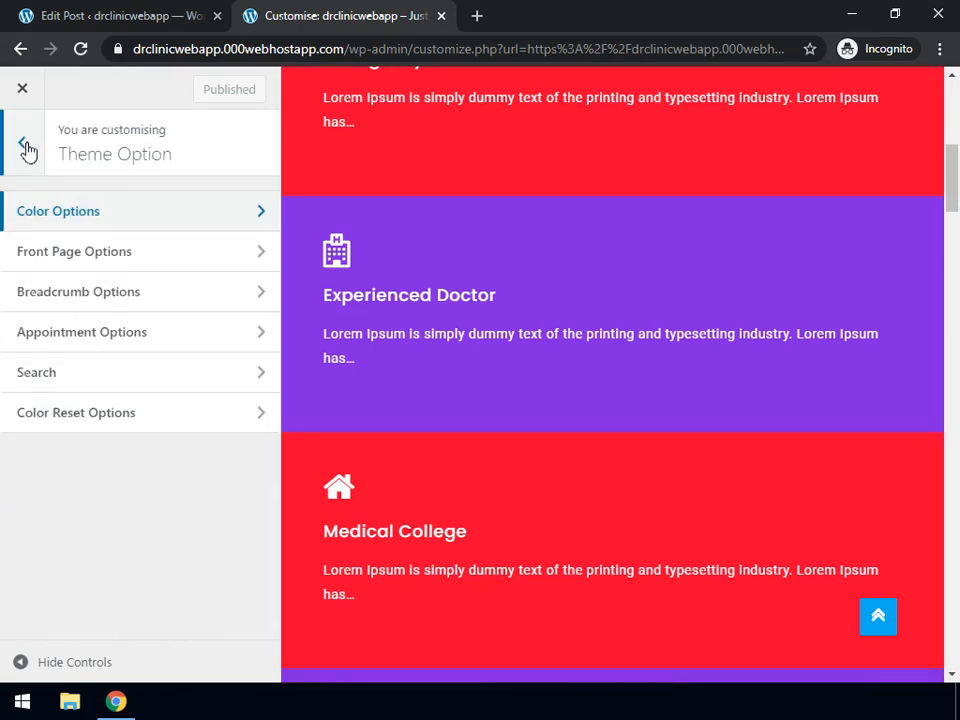
pyautogui.click(25, 147)
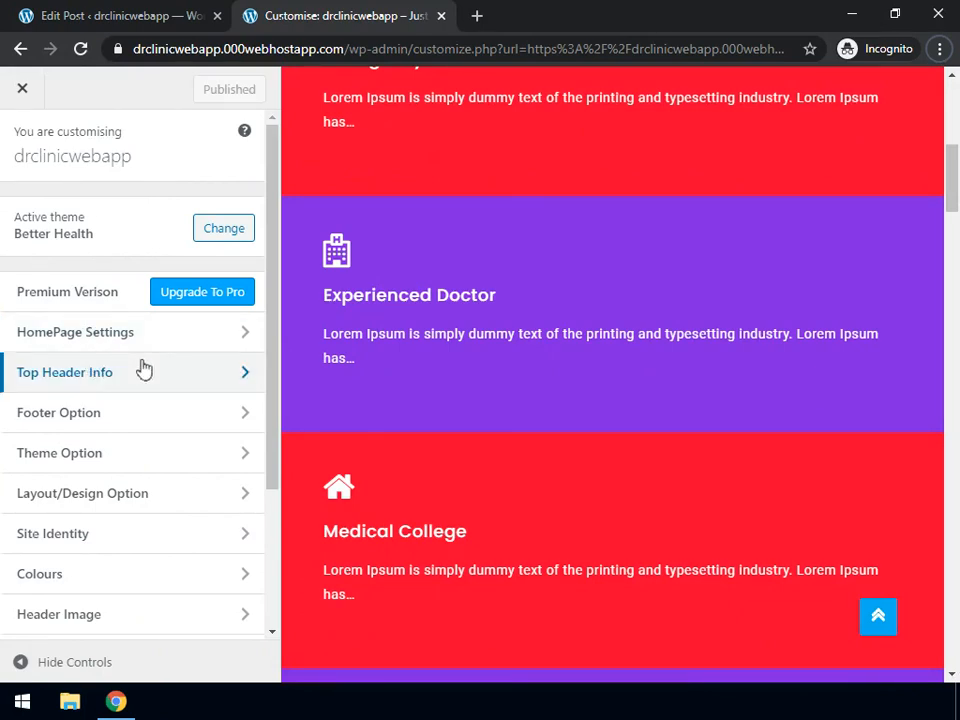
pyautogui.click(471, 345)
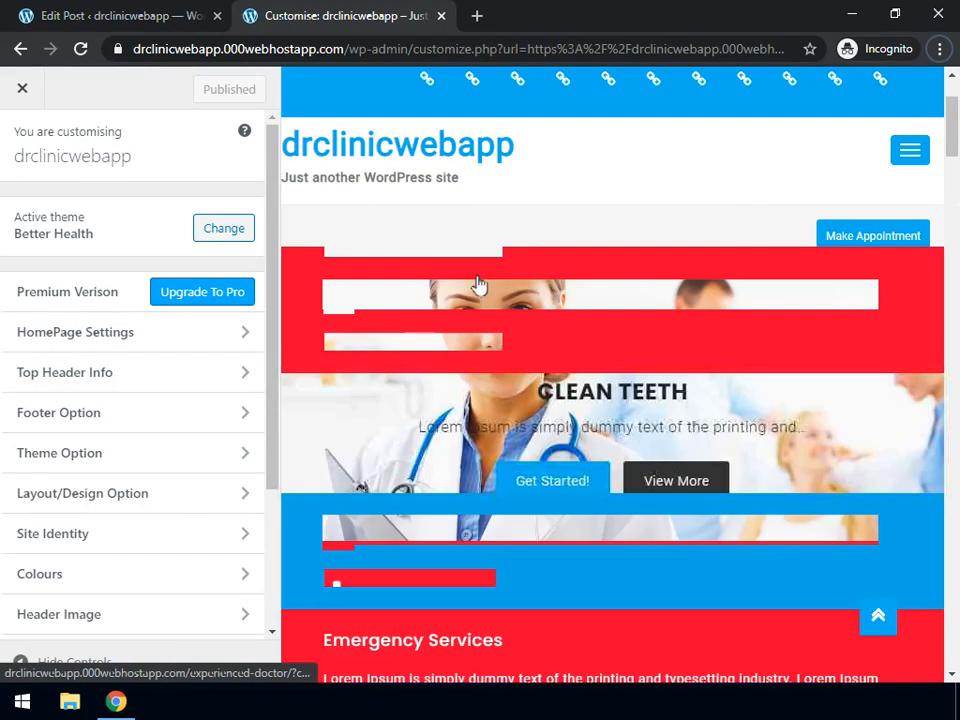